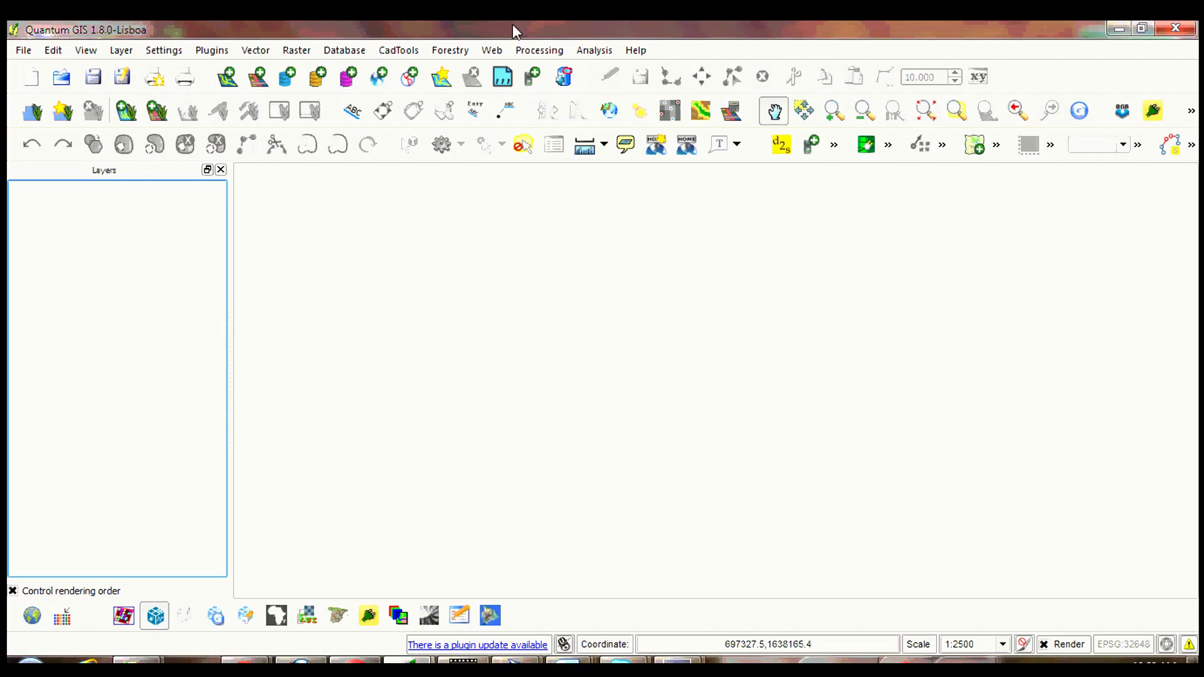
# Step: Load the attapu mosaic_image orthophoto as a raster layer in WGS 84 / UTM zone 48N
pyautogui.click(259, 79)
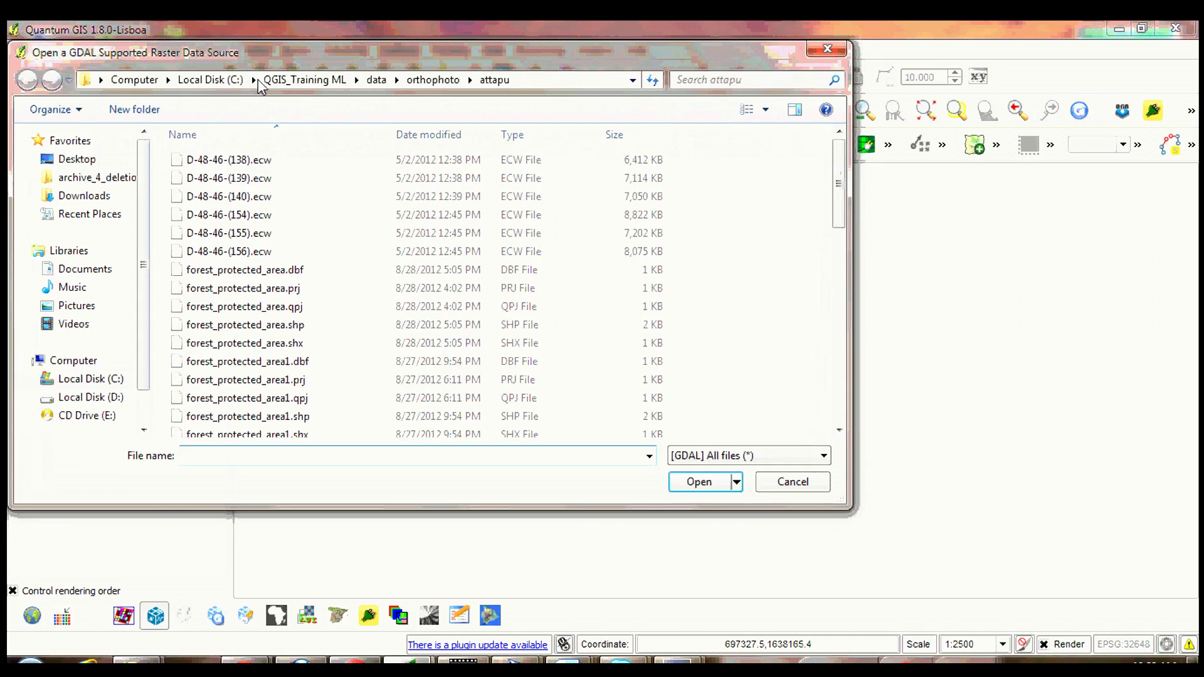
pyautogui.moveTo(839, 201); pyautogui.dragTo(830, 382)
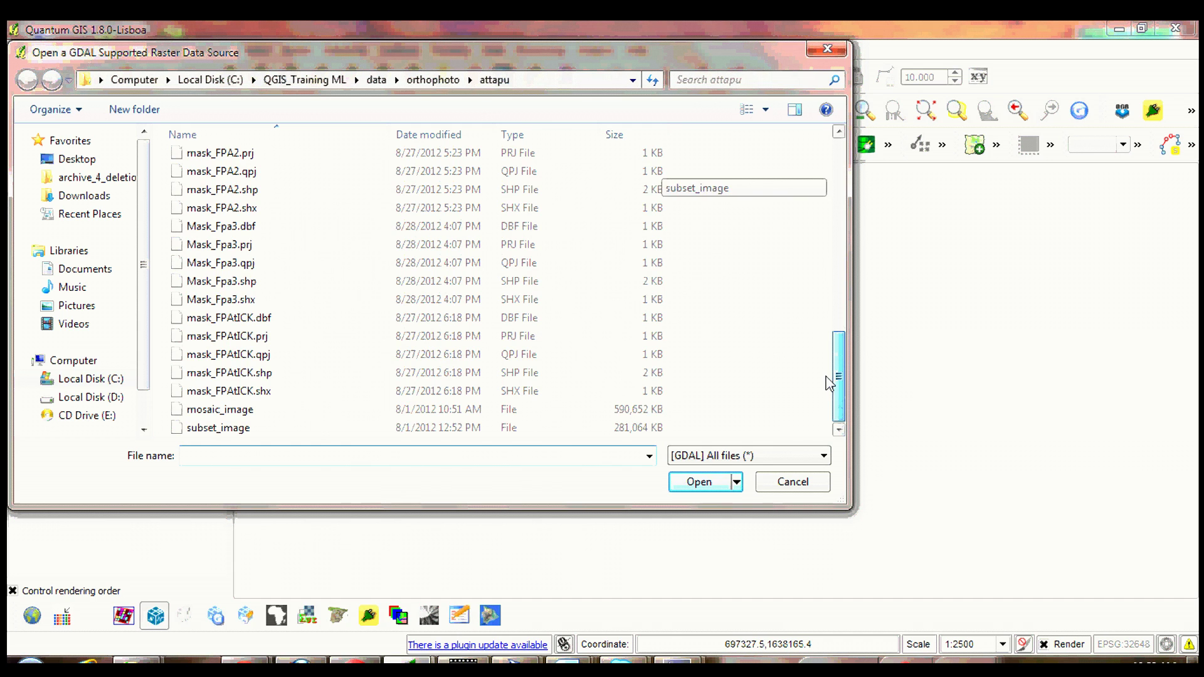
pyautogui.click(251, 410)
pyautogui.click(701, 483)
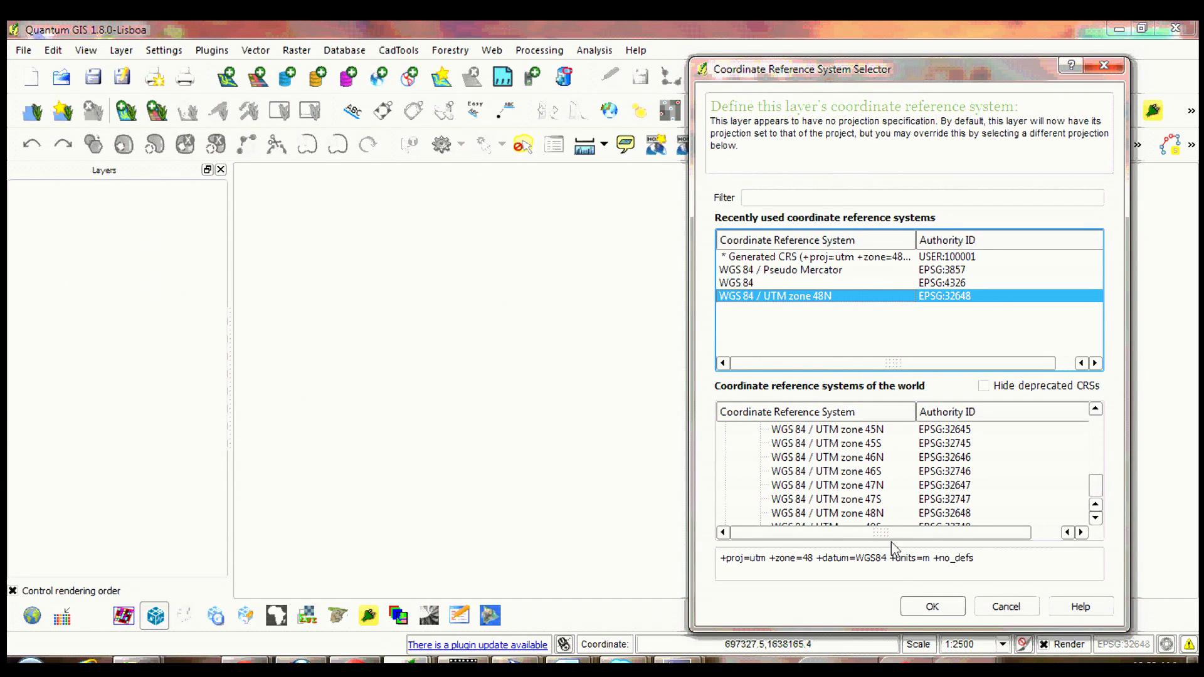
pyautogui.click(921, 608)
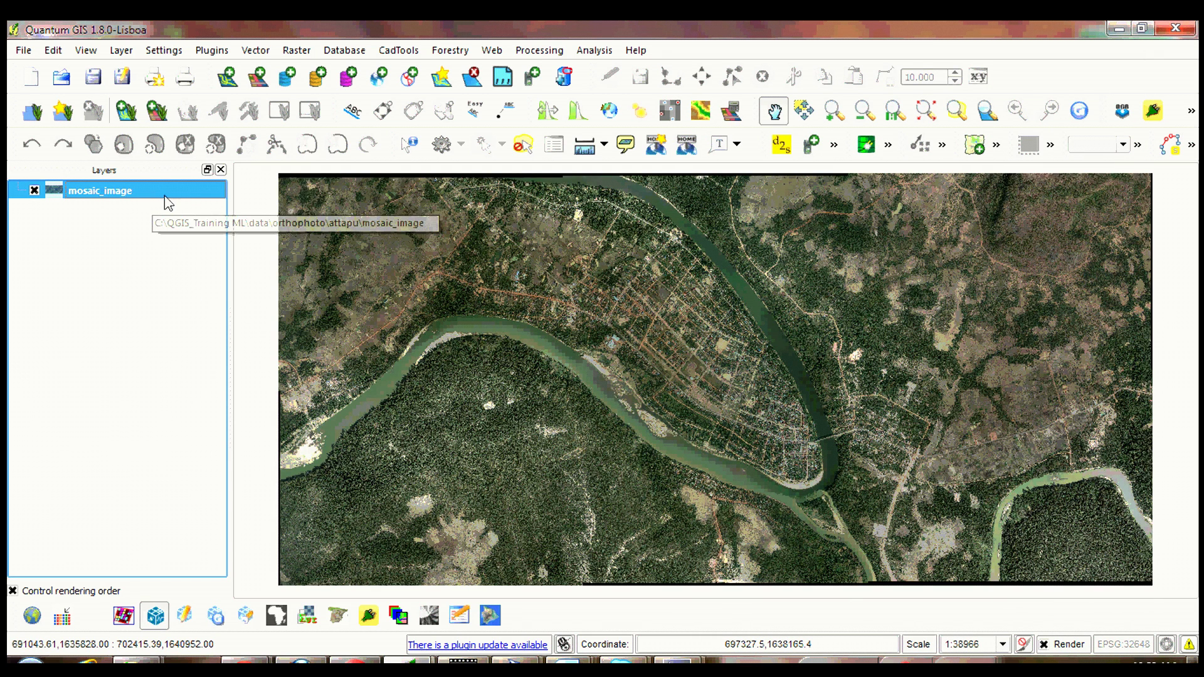
# Step: Define a new Line-type shapefile layer with CRS WGS 84 / UTM zone 48N (EPSG:32648)
pyautogui.click(443, 78)
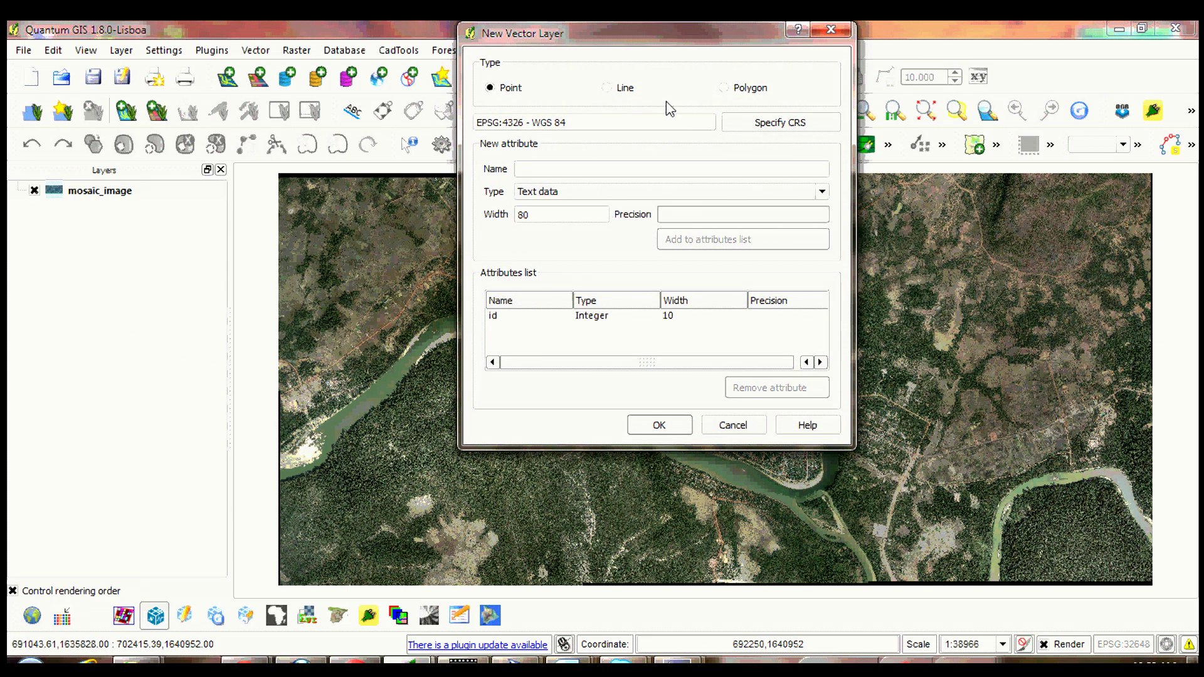
pyautogui.click(612, 88)
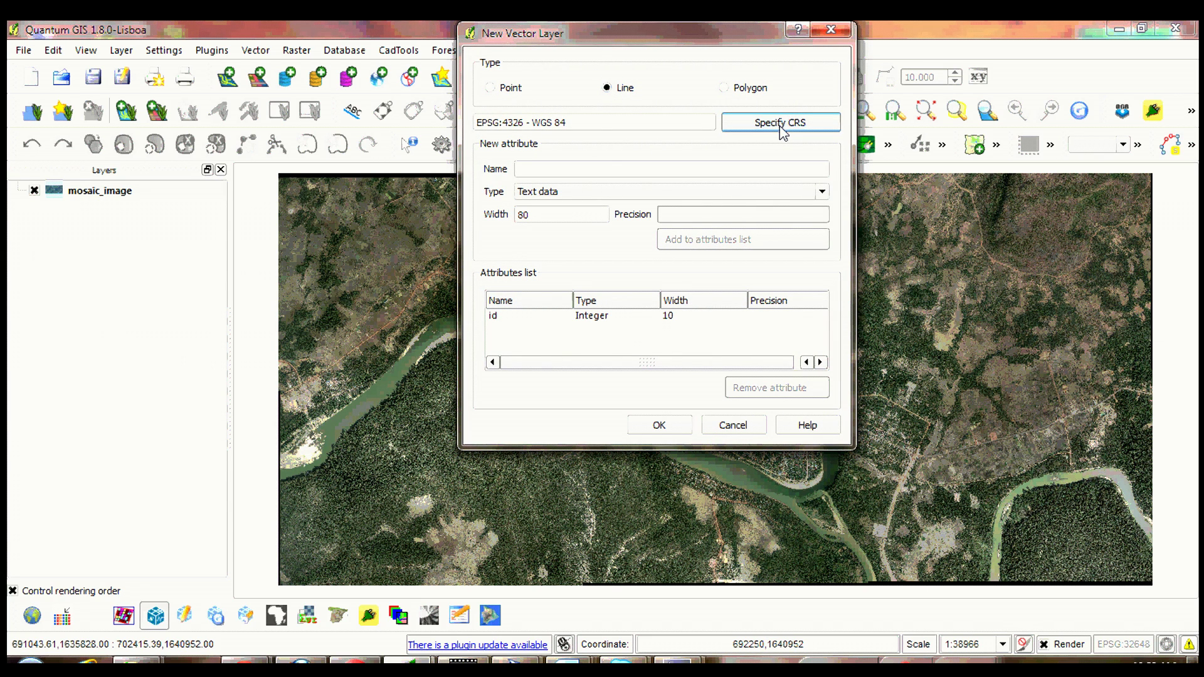
pyautogui.click(779, 124)
pyautogui.click(753, 288)
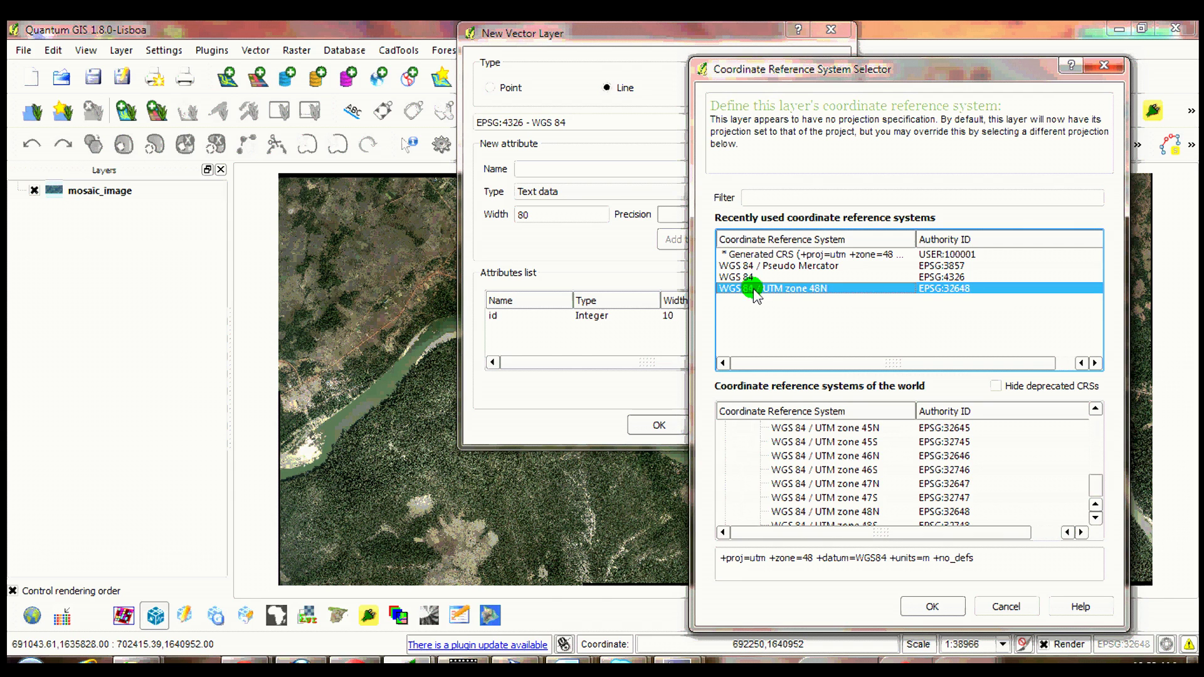
pyautogui.click(923, 606)
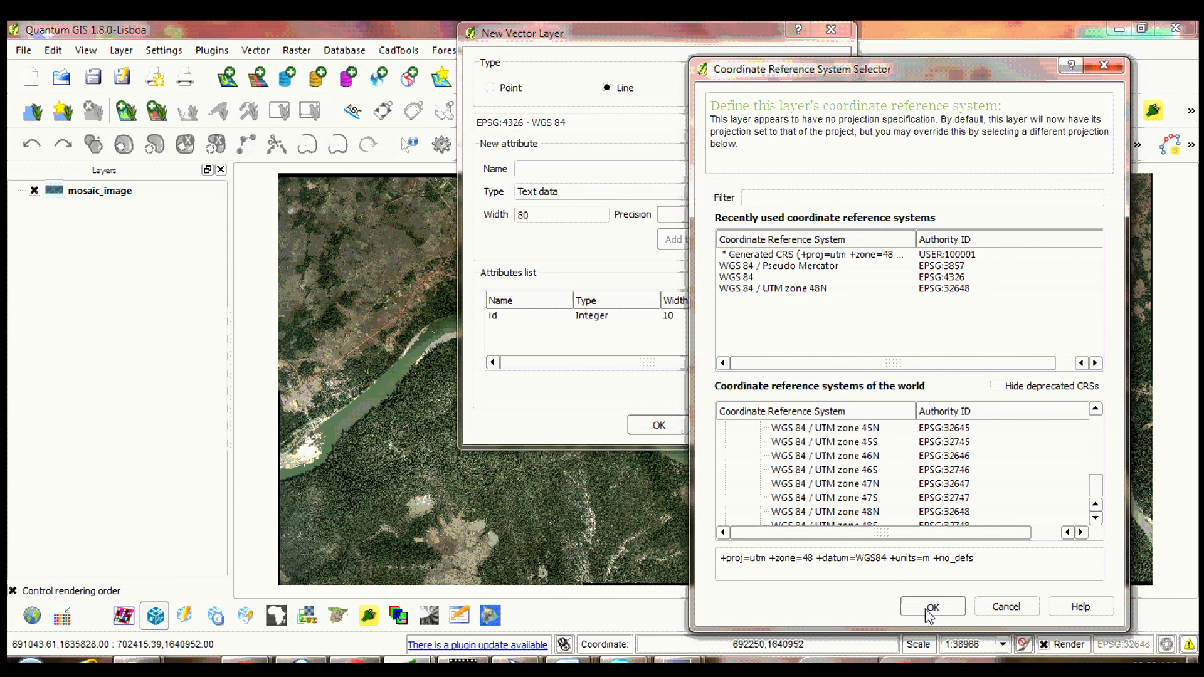
pyautogui.click(659, 426)
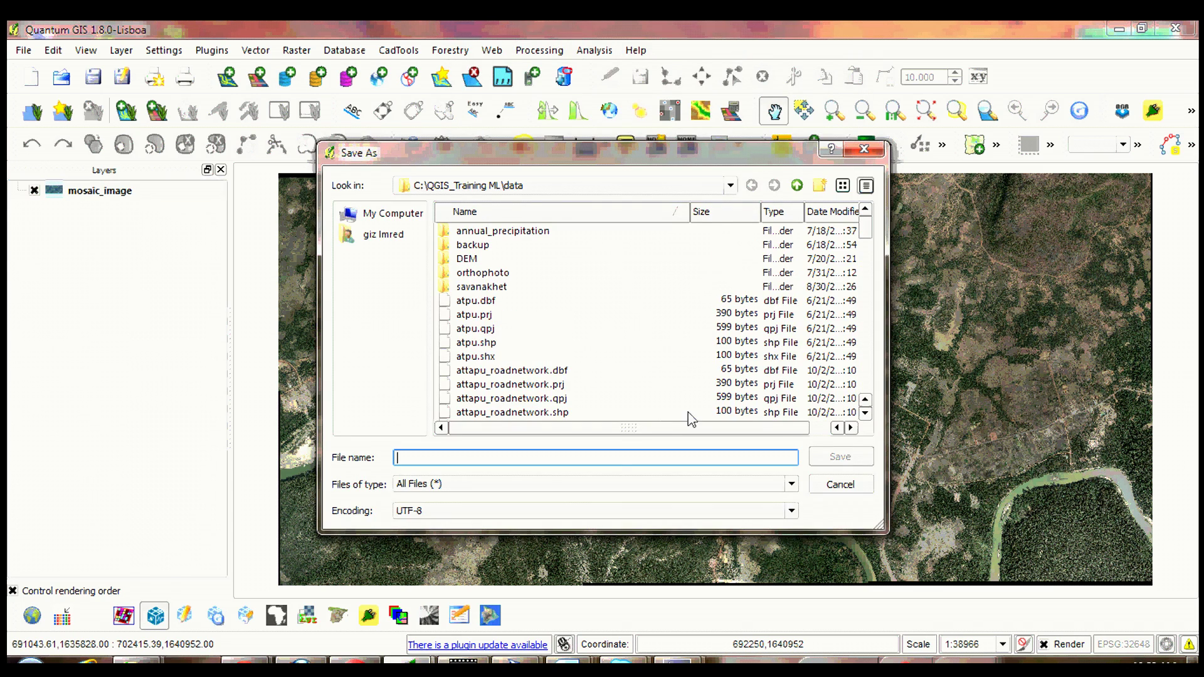
# Step: Save the new line layer as attapu_roadnetwork.shp, overwriting the existing file
pyautogui.write('attapu_')
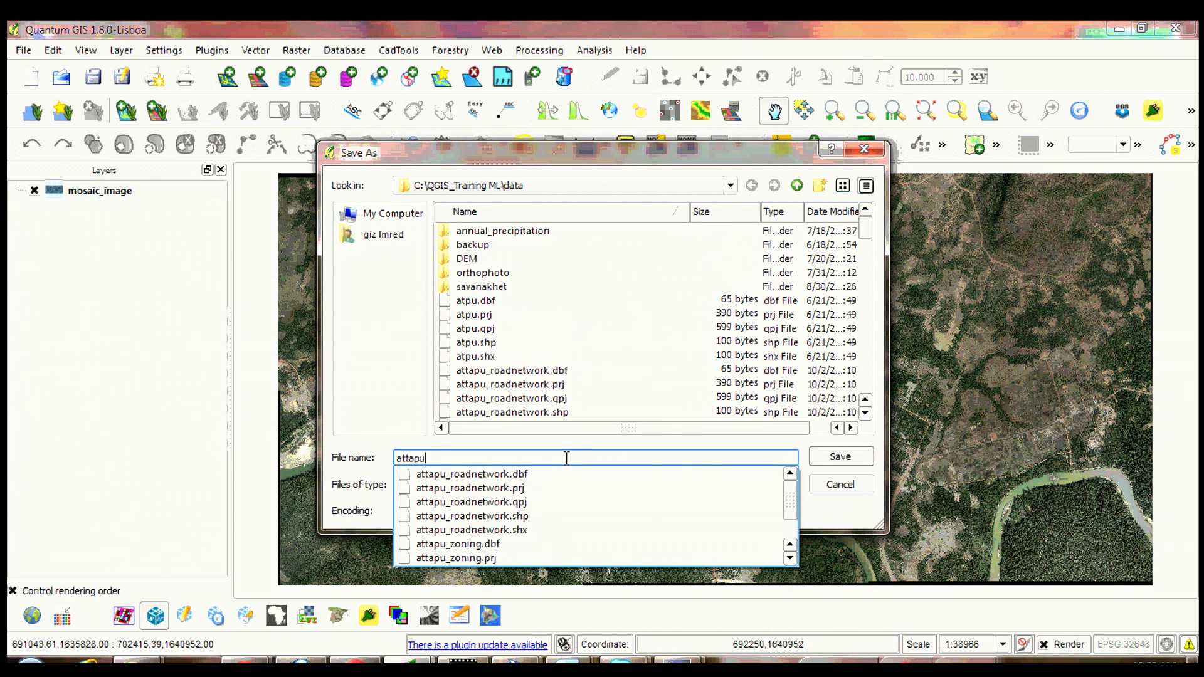
pyautogui.click(514, 517)
pyautogui.click(853, 459)
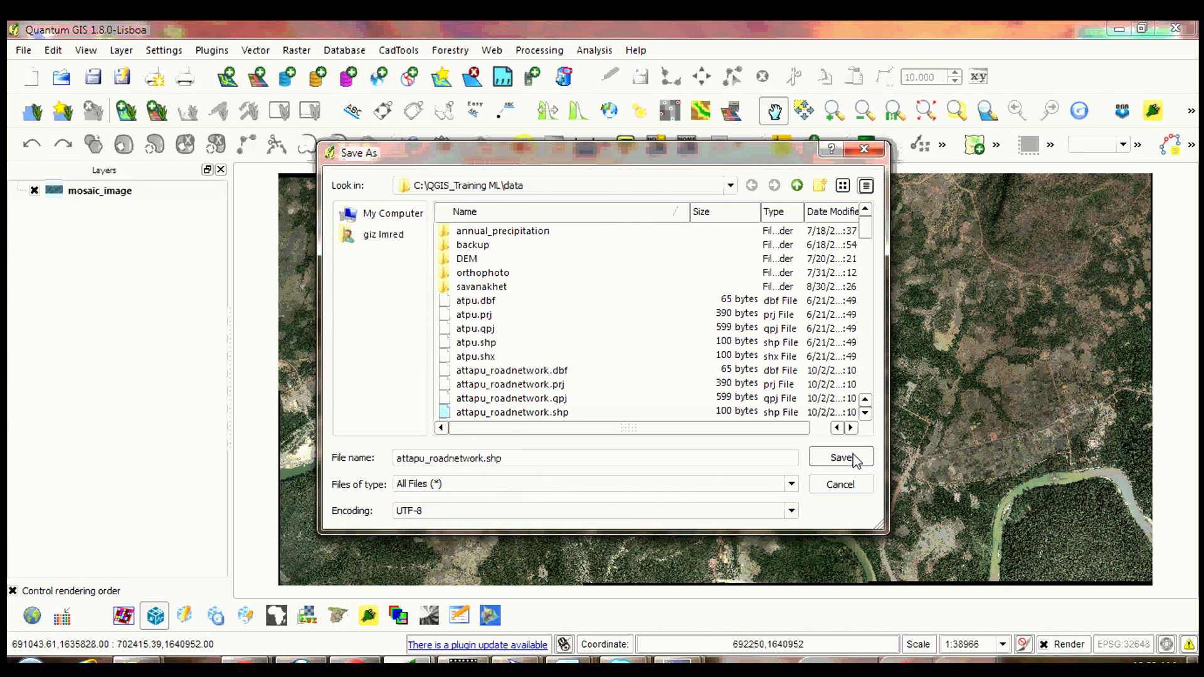
pyautogui.click(845, 458)
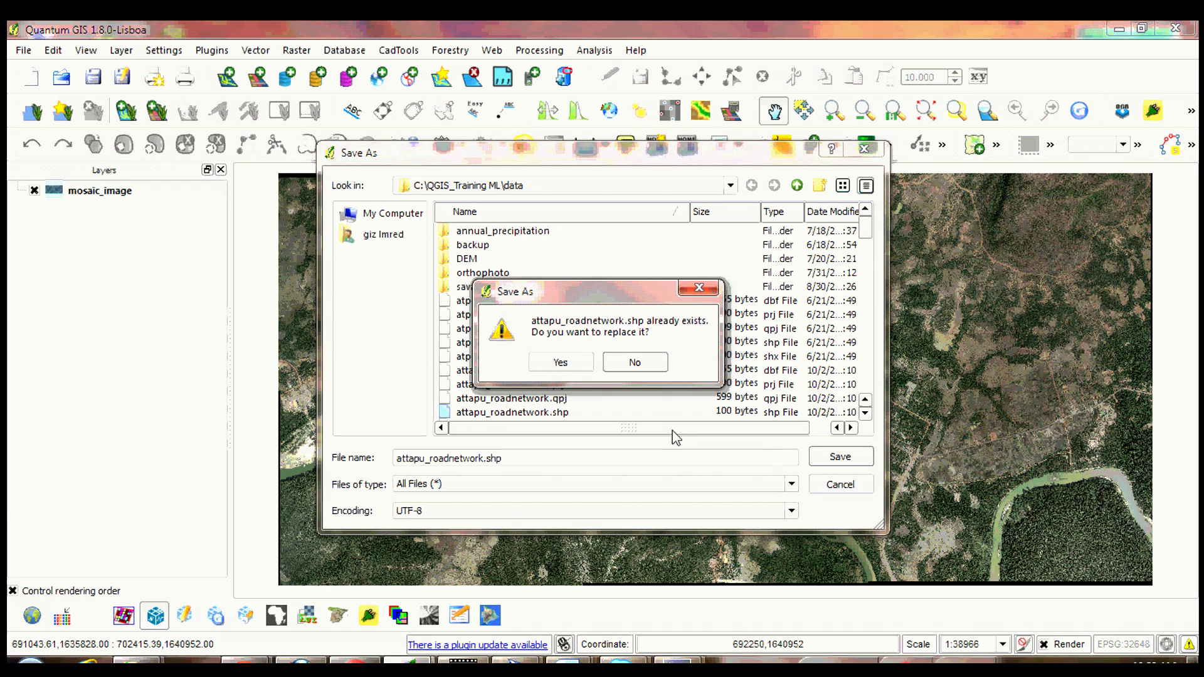
pyautogui.click(564, 369)
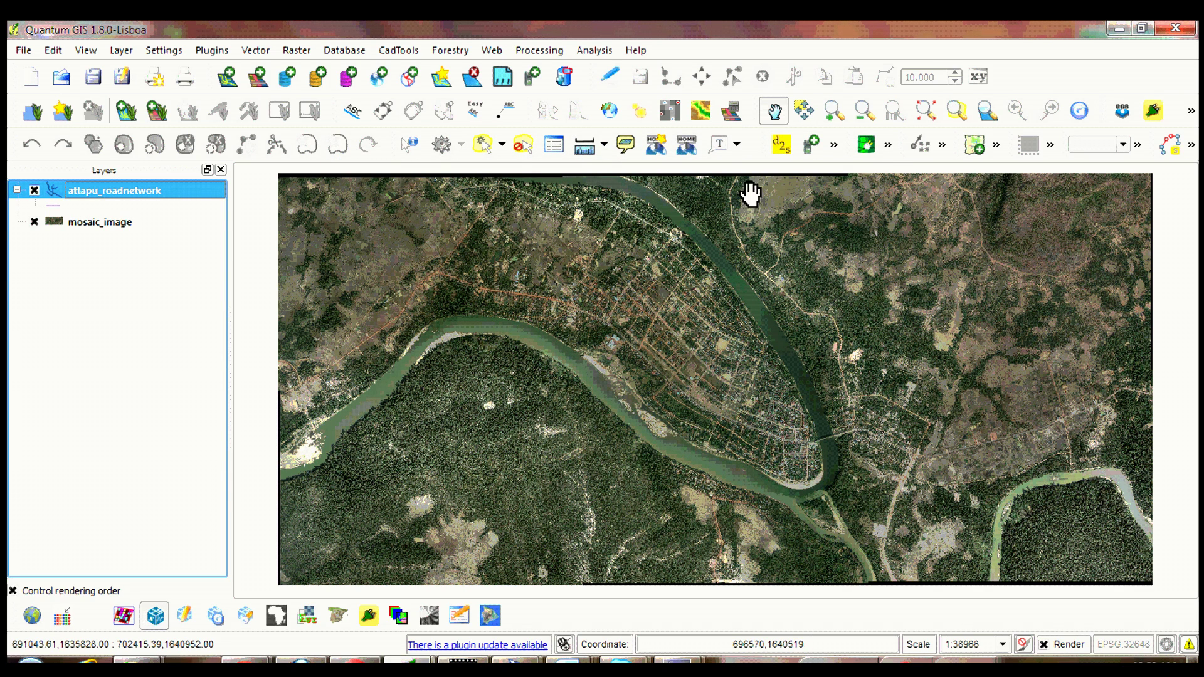
# Step: Zoom in on the town's streets north of the river, between the town and the bridge
pyautogui.click(832, 117)
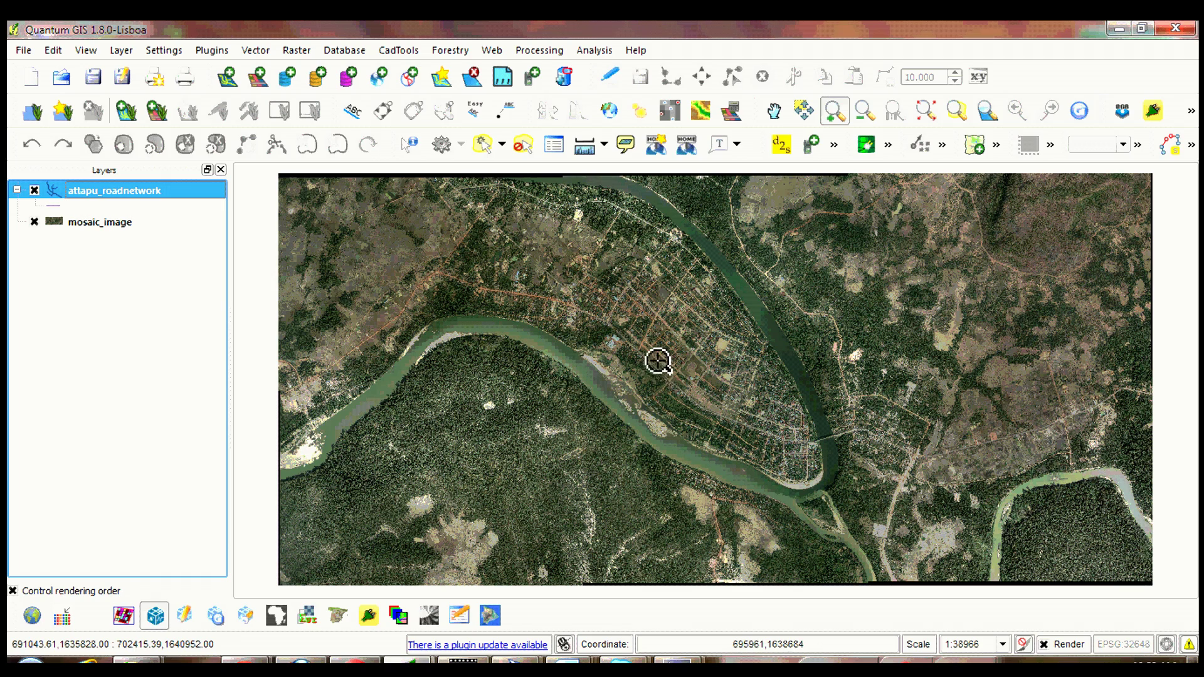
pyautogui.moveTo(653, 350); pyautogui.dragTo(809, 480)
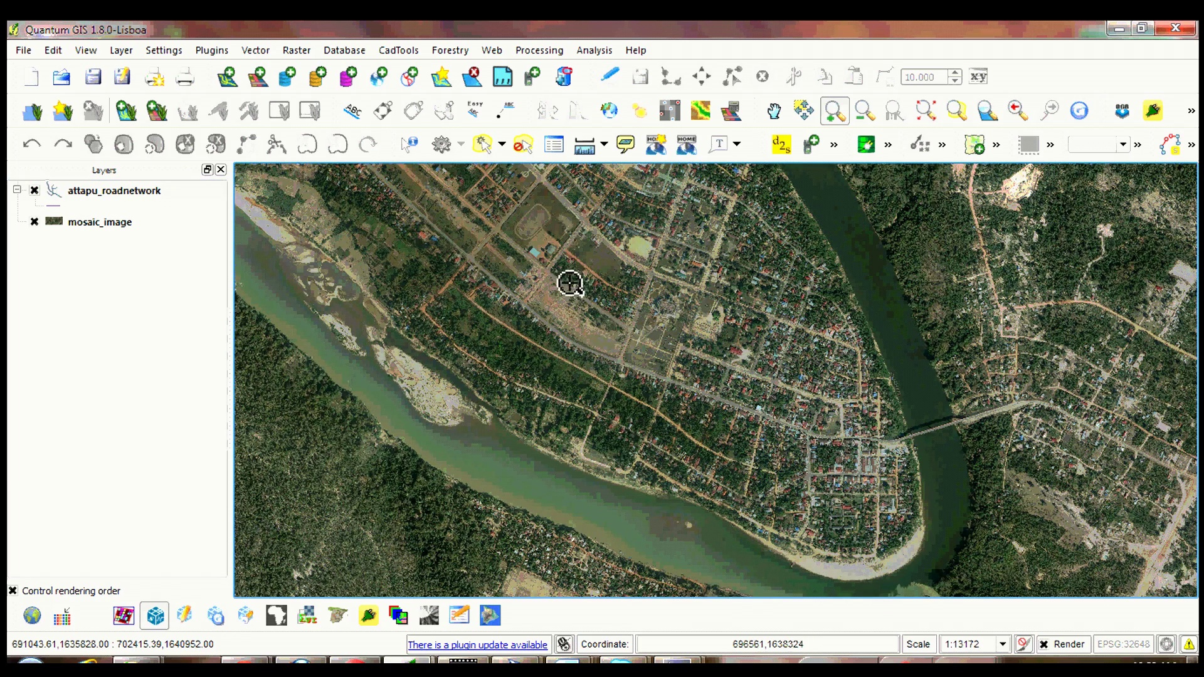
pyautogui.moveTo(568, 279); pyautogui.dragTo(966, 578)
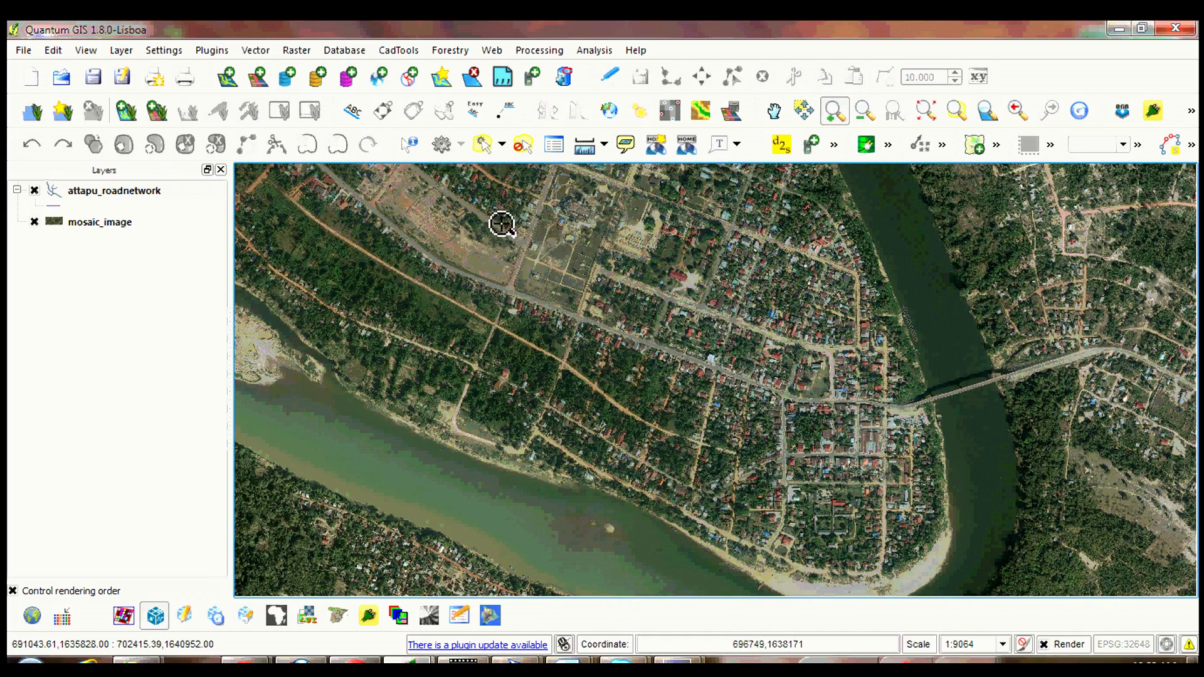
pyautogui.moveTo(495, 220); pyautogui.dragTo(937, 444)
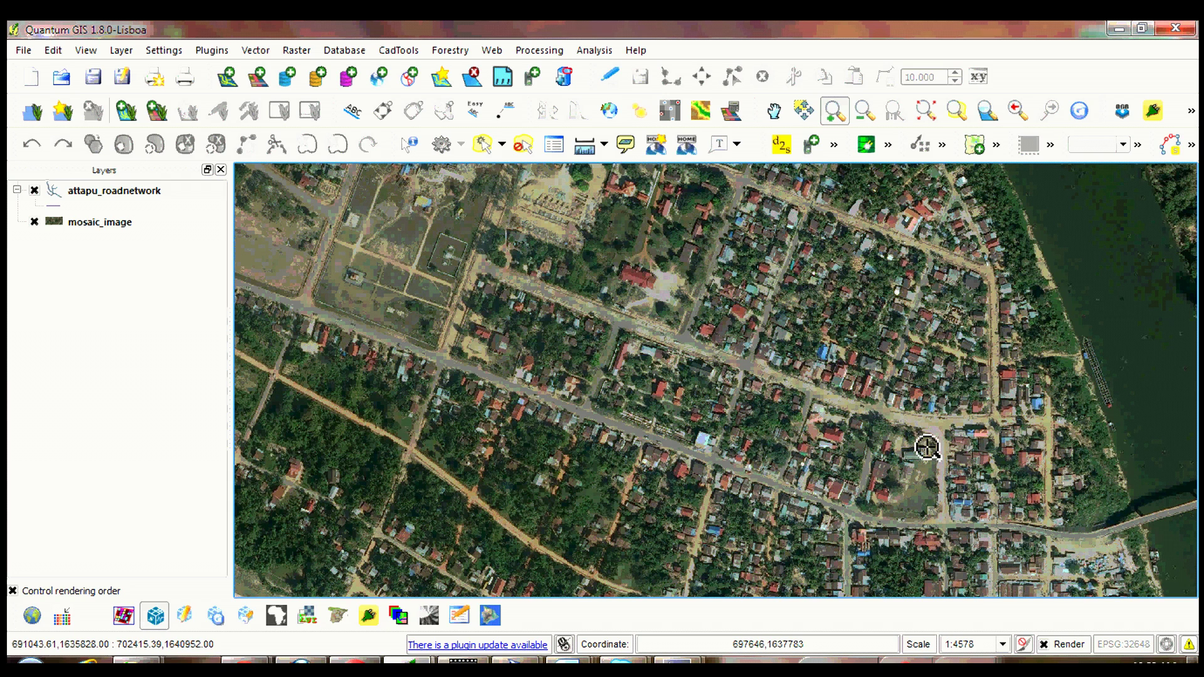
# Step: Put attapu_roadnetwork into edit mode with the Add Feature line tool active
pyautogui.click(612, 80)
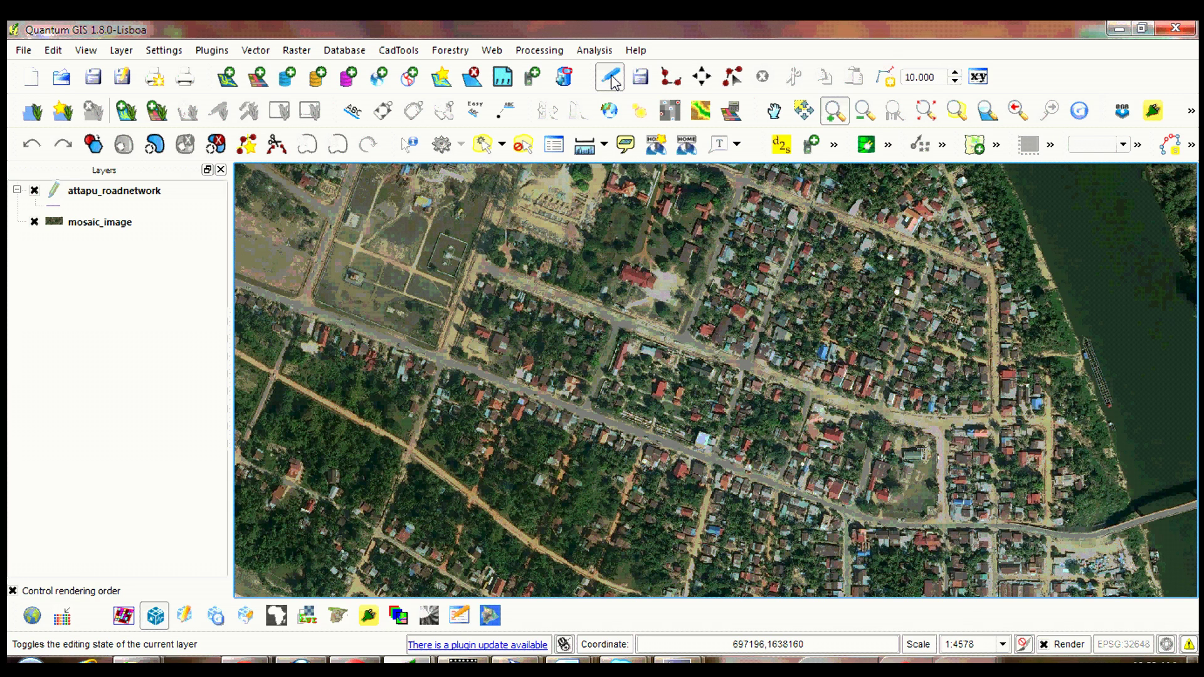
pyautogui.click(671, 79)
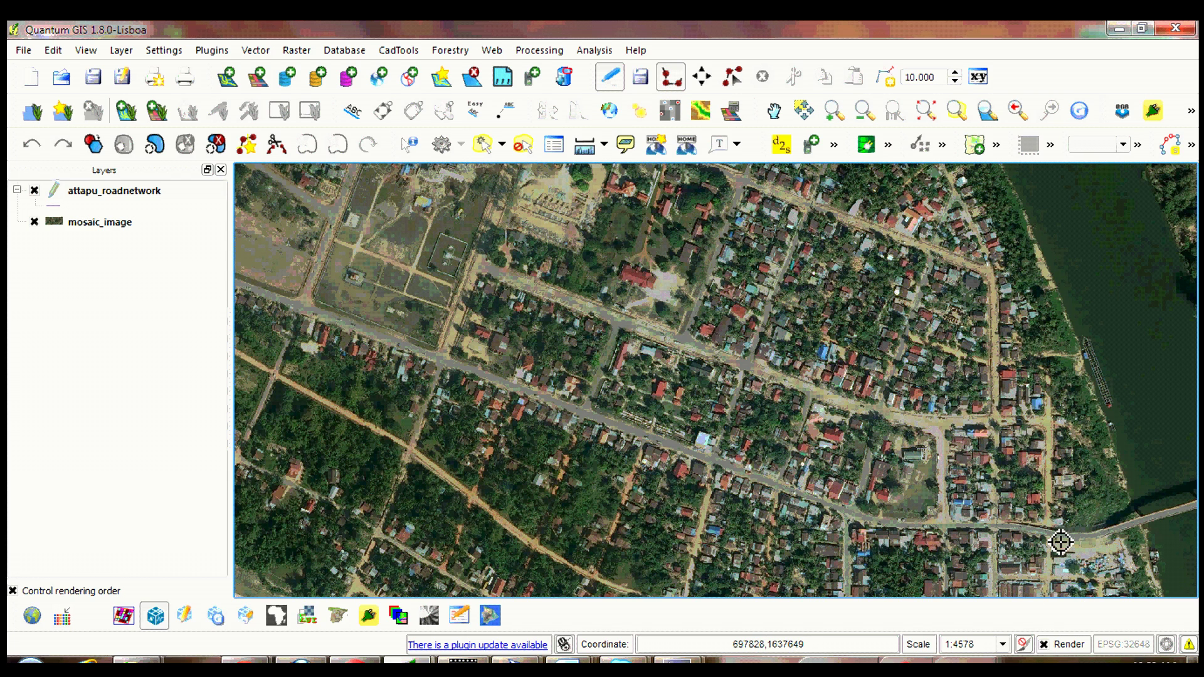
pyautogui.scroll(1, 1060, 542)
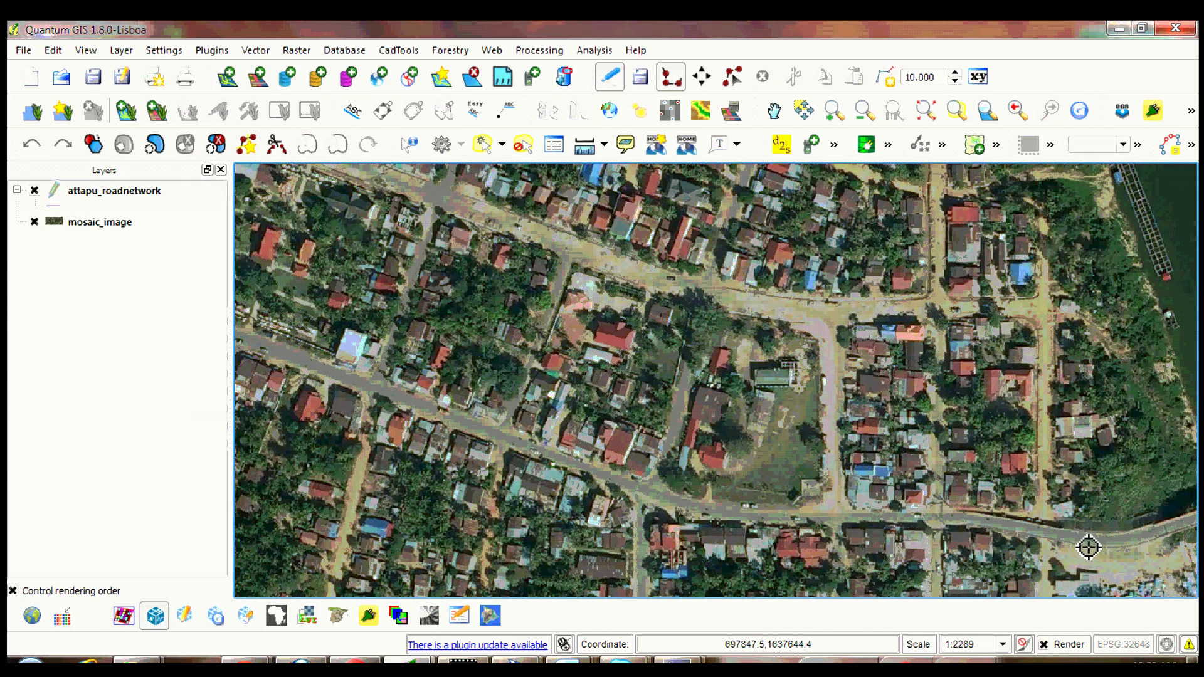
# Step: Trace the main road westward from the bridge as a line feature with id 1
pyautogui.click(1080, 538)
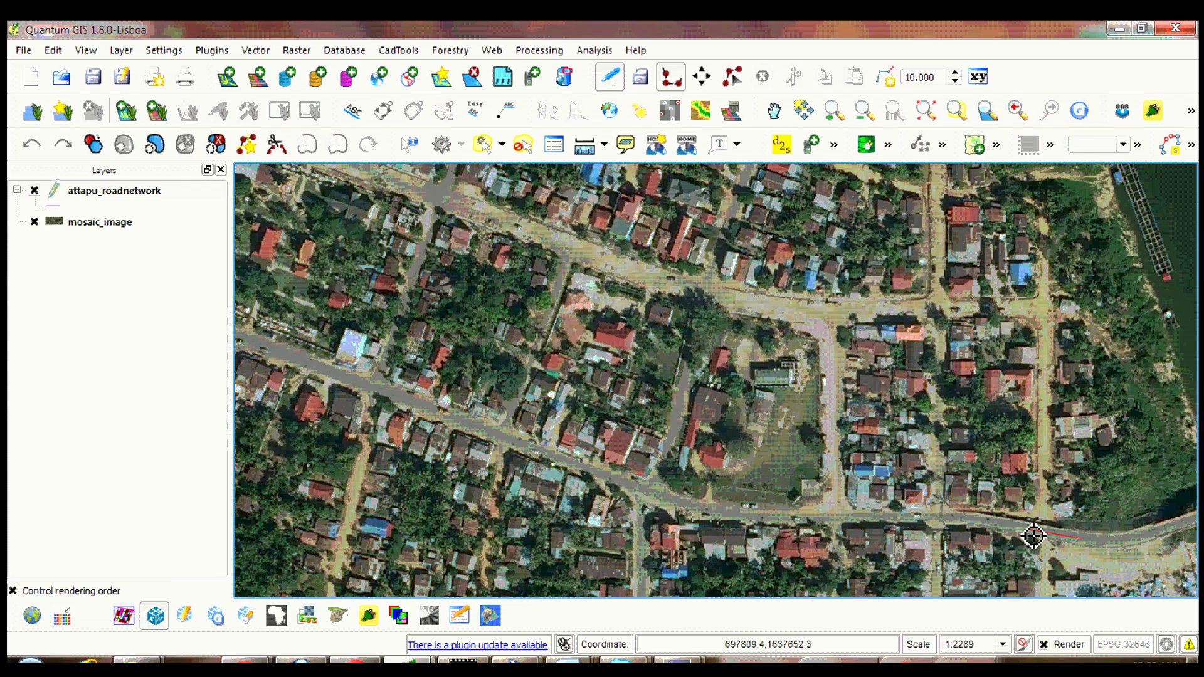
pyautogui.click(953, 526)
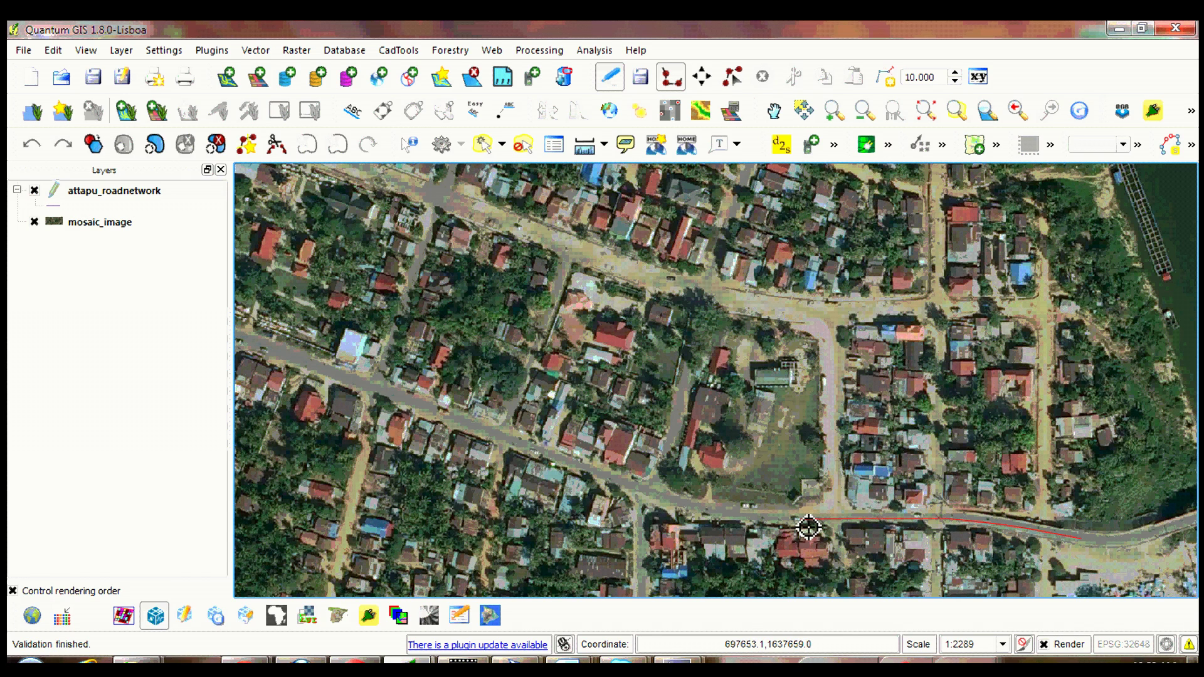
pyautogui.click(739, 523)
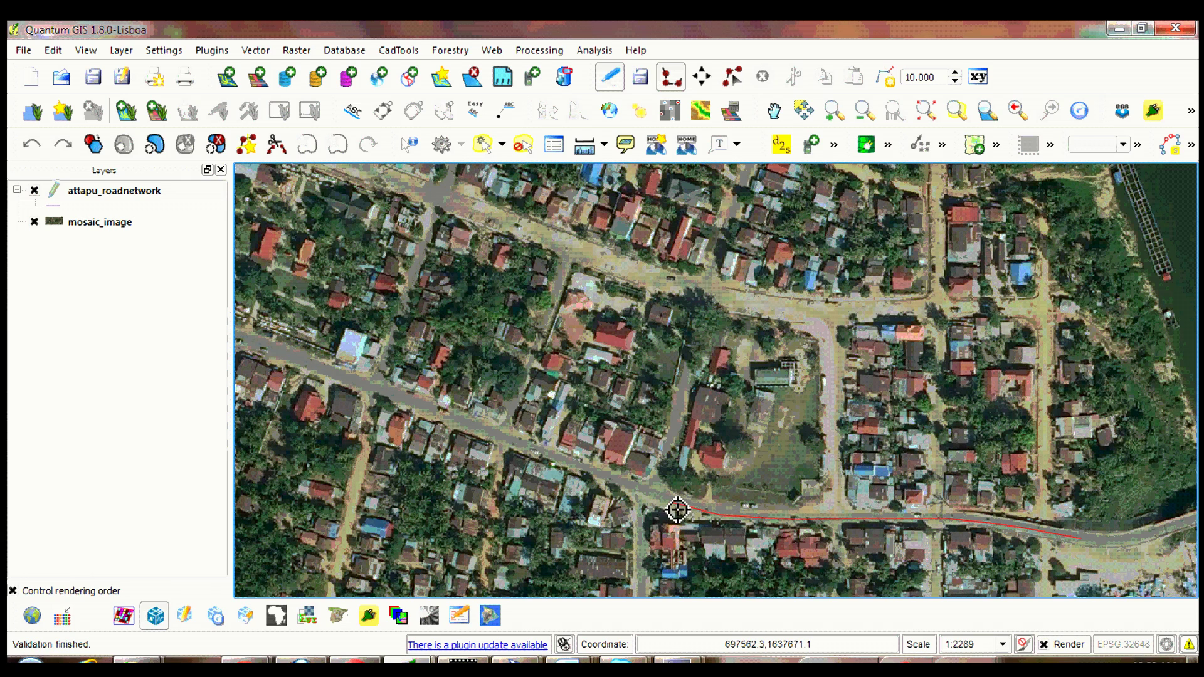
pyautogui.rightClick(240, 337)
pyautogui.write('1')
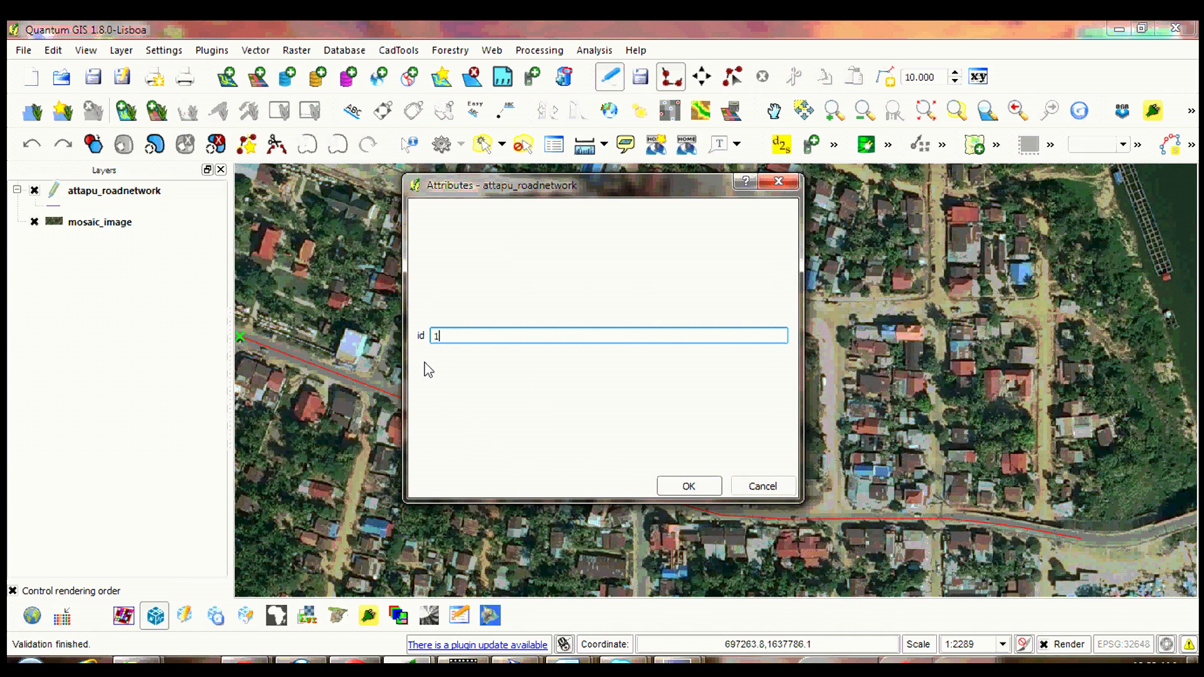
pyautogui.click(687, 484)
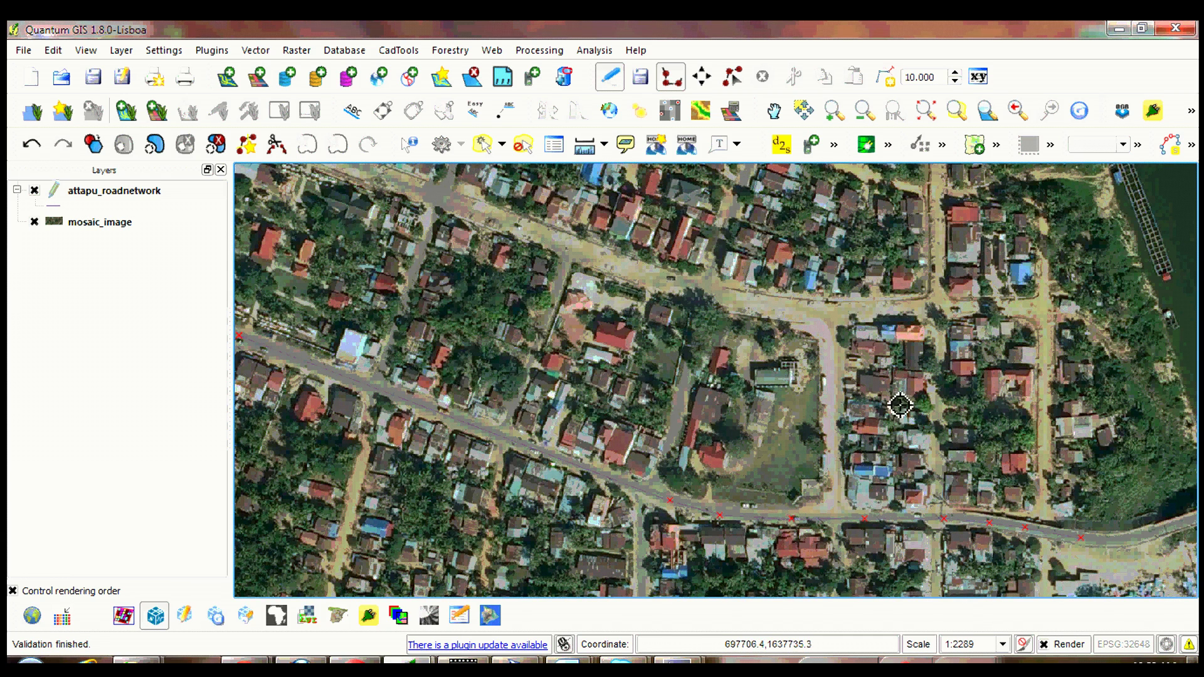
pyautogui.click(130, 195)
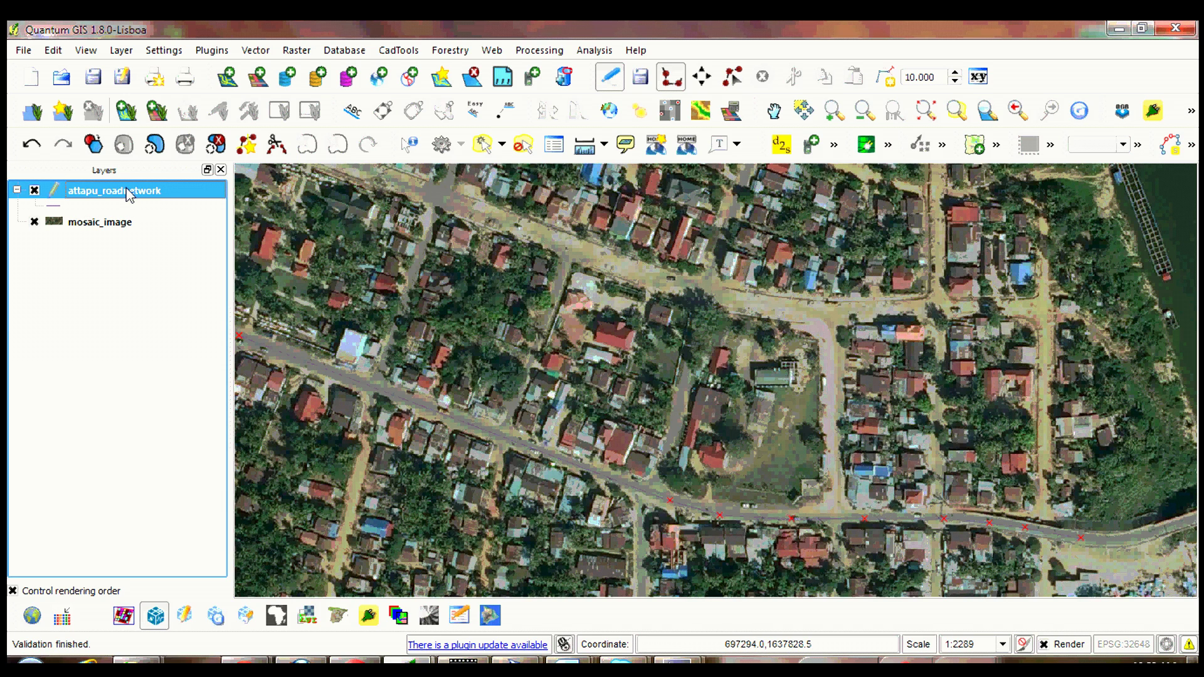
# Step: Style the road layer with the light-cyan Canal river line symbol at 1.86 mm width
pyautogui.doubleClick(128, 190)
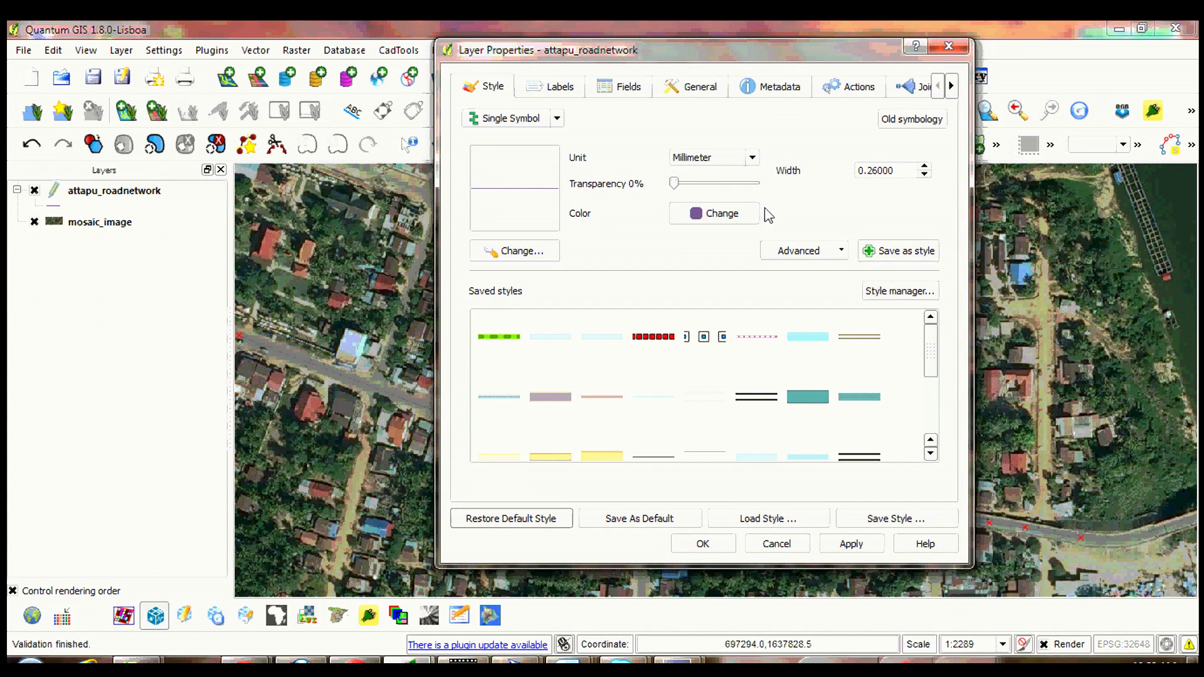
pyautogui.click(925, 167)
pyautogui.click(926, 166)
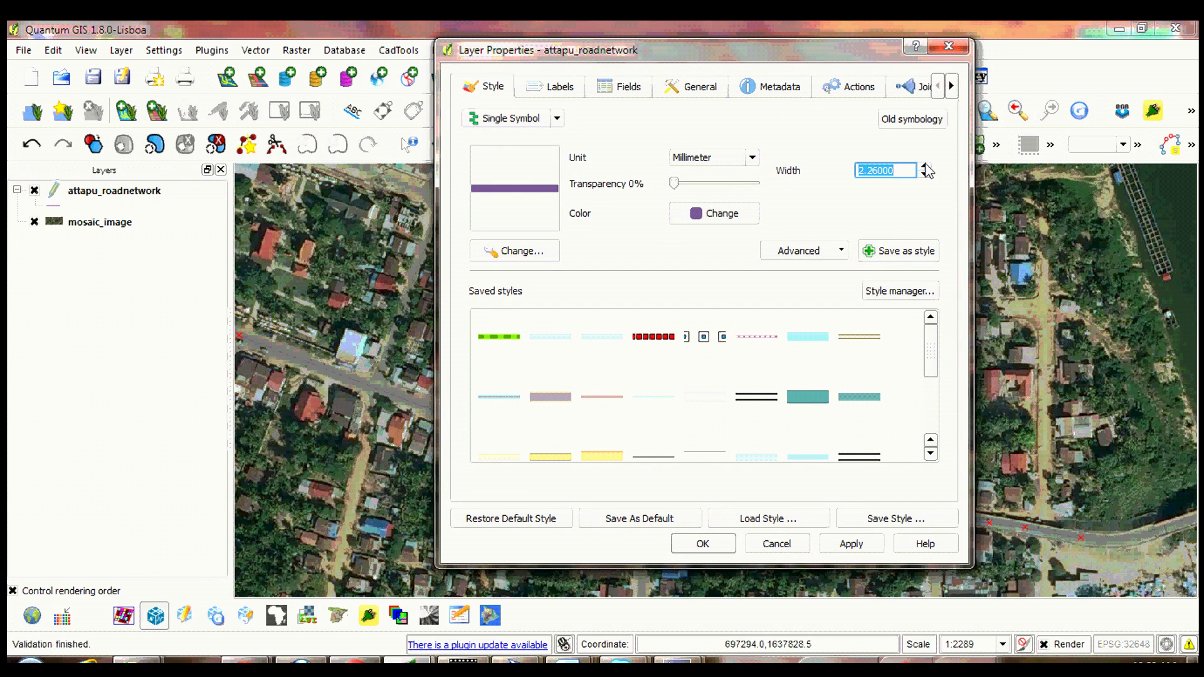
pyautogui.click(925, 175)
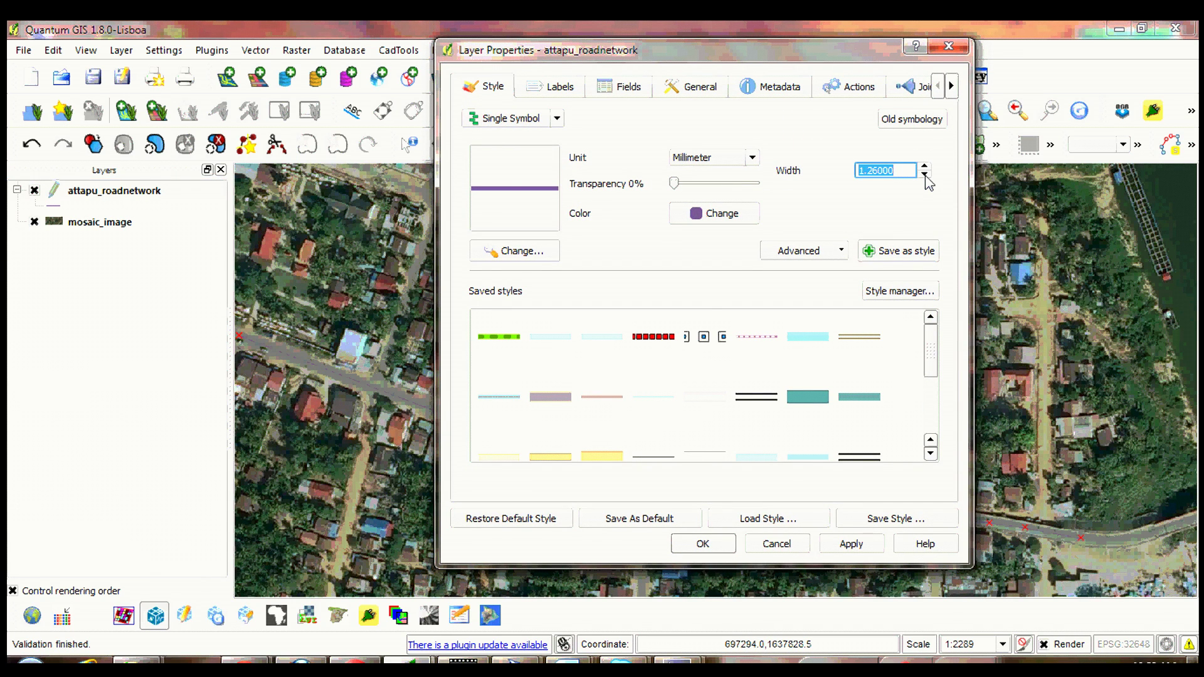
pyautogui.click(601, 338)
pyautogui.click(850, 544)
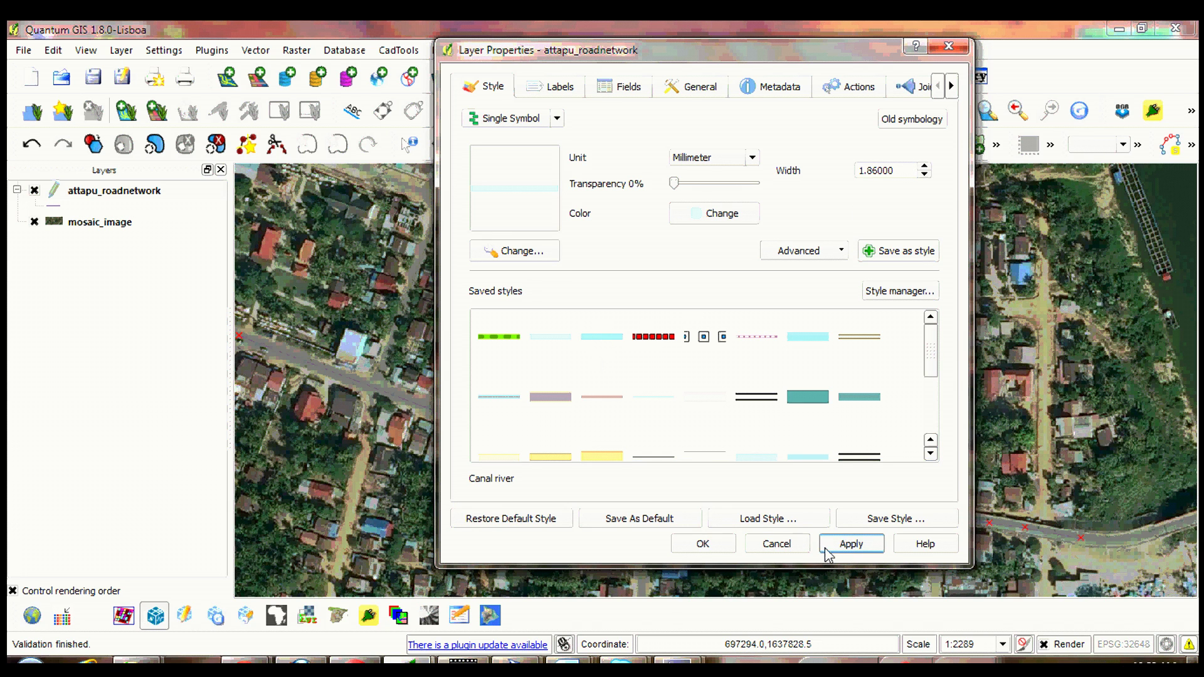
pyautogui.click(689, 550)
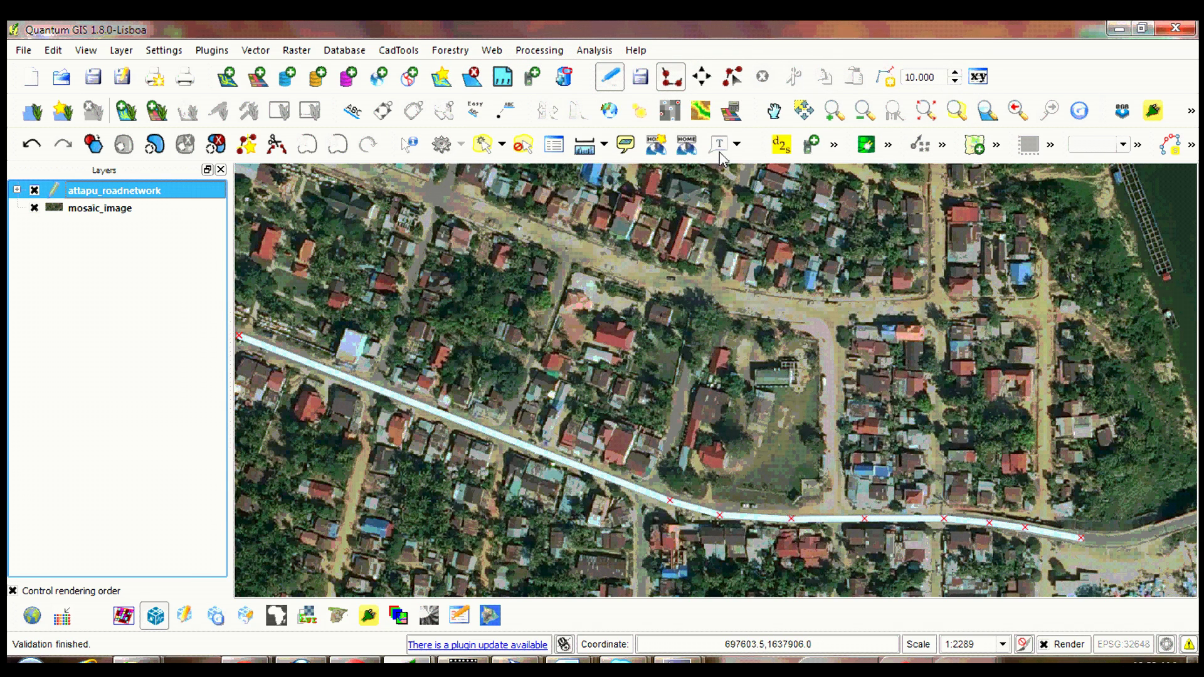
pyautogui.click(677, 87)
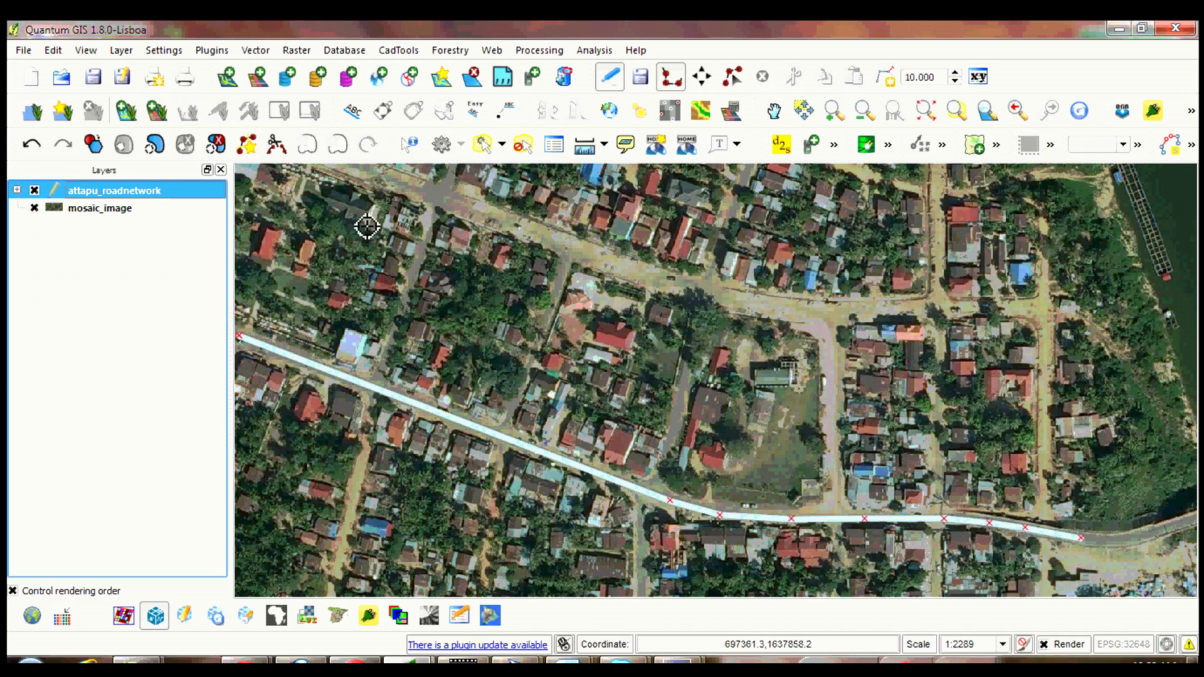
# Step: Enable snapping on attapu_roadnetwork to vertex and segment with a tolerance of 3 map units
pyautogui.click(164, 50)
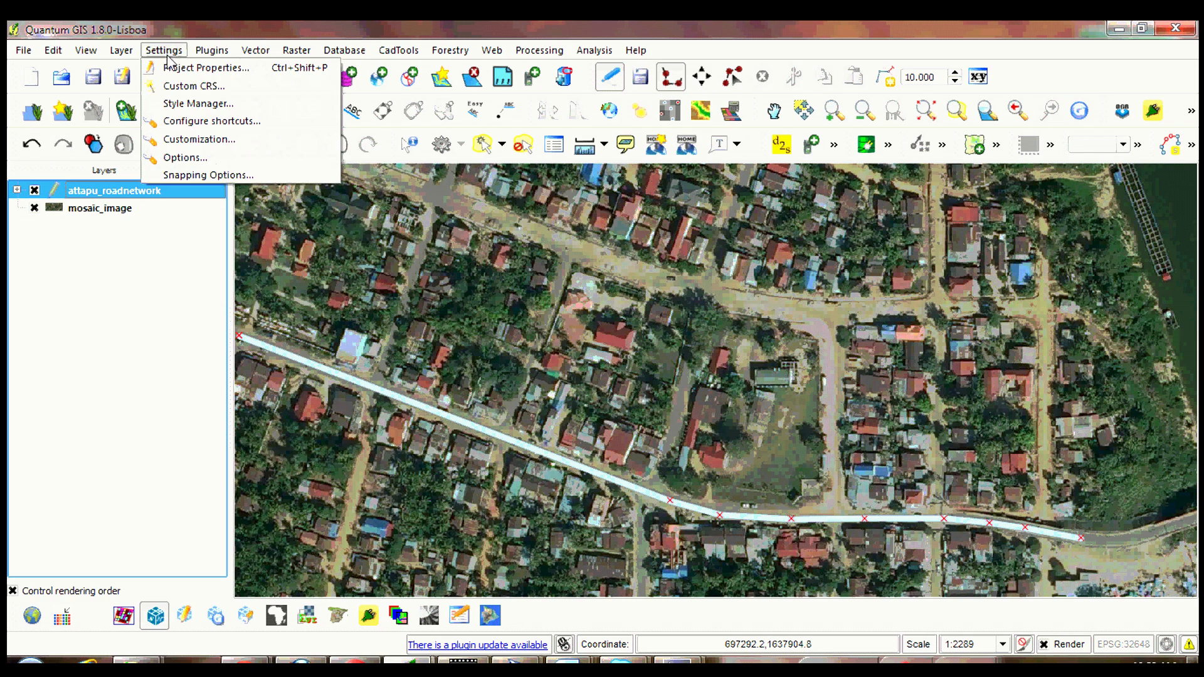
pyautogui.click(200, 179)
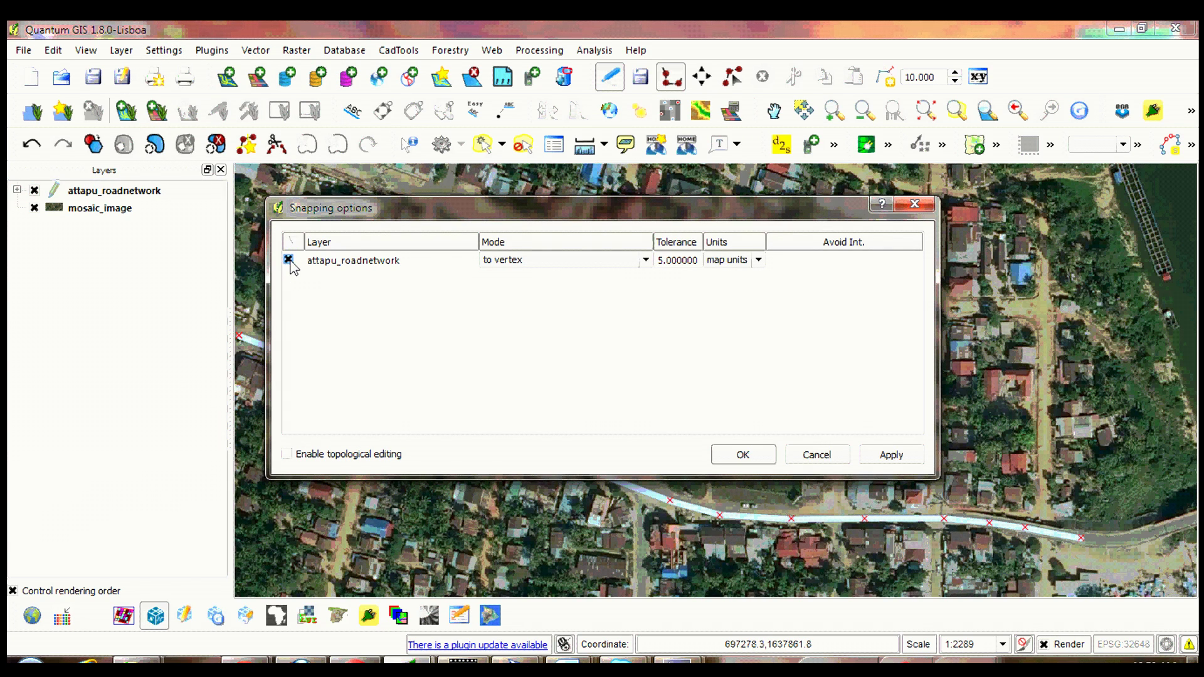
pyautogui.click(645, 260)
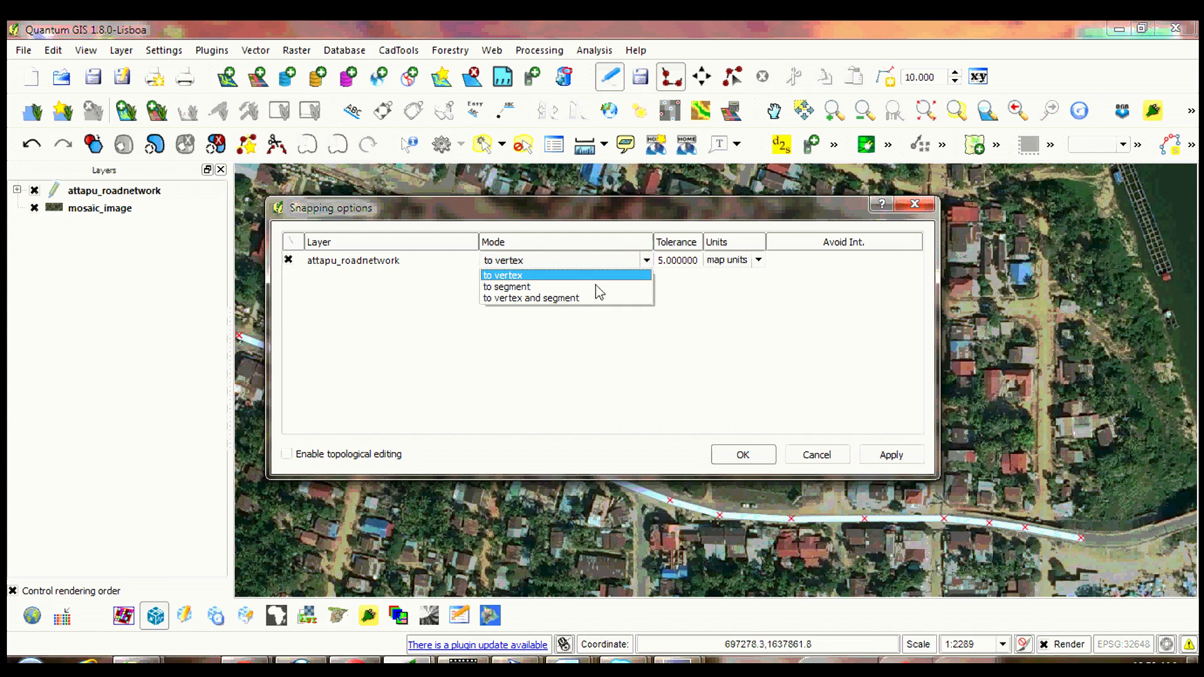
pyautogui.click(568, 298)
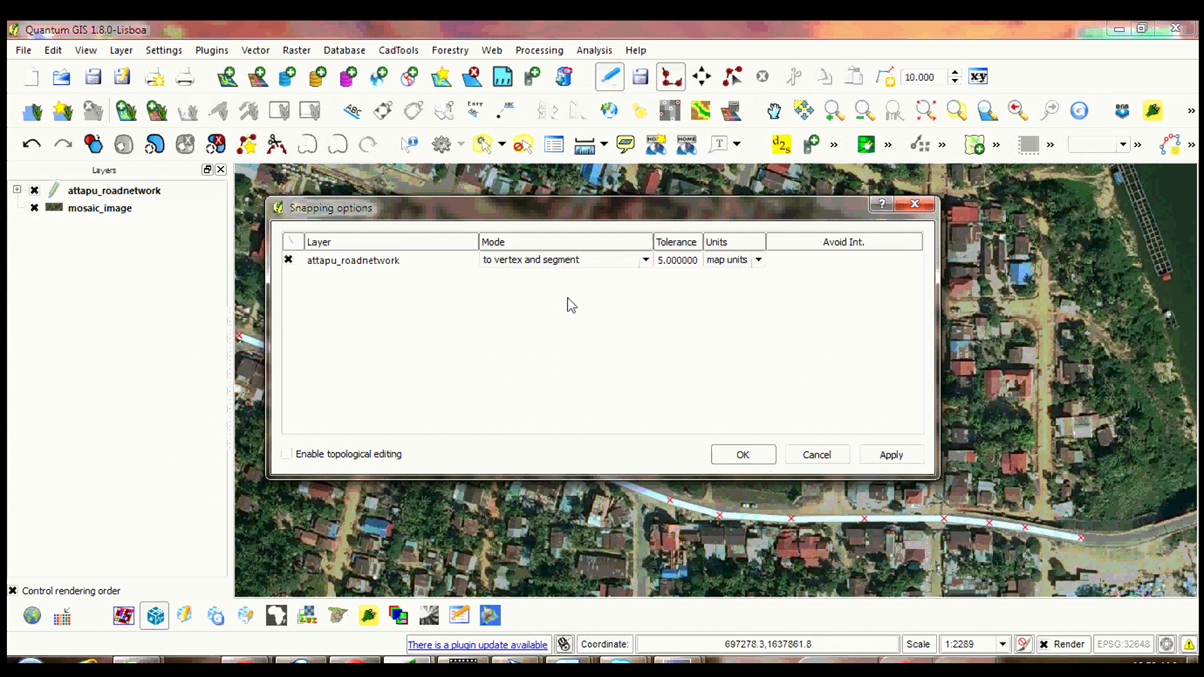
pyautogui.doubleClick(699, 260)
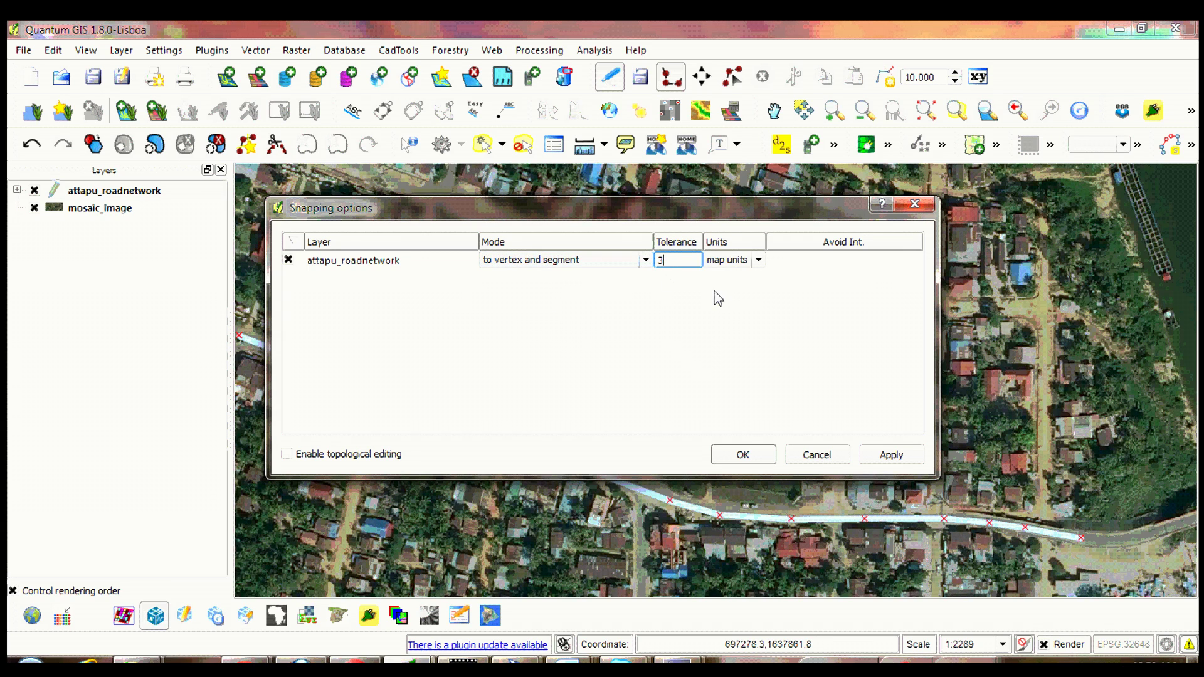
pyautogui.click(770, 312)
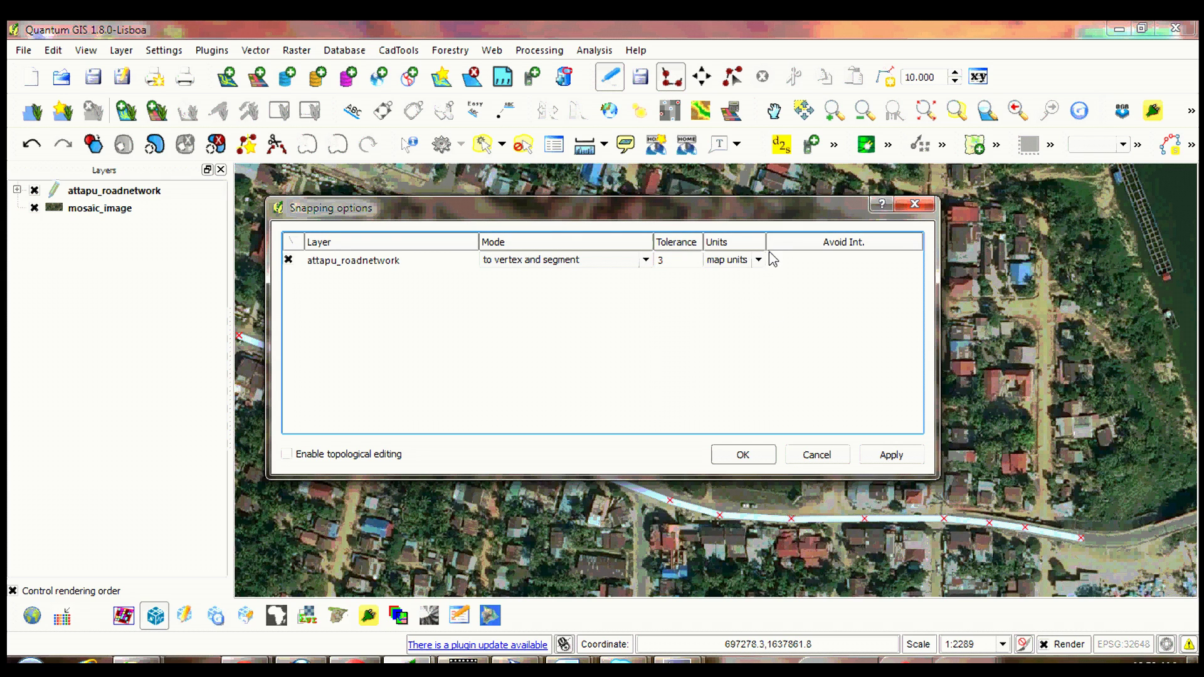
pyautogui.moveTo(766, 243); pyautogui.dragTo(797, 243)
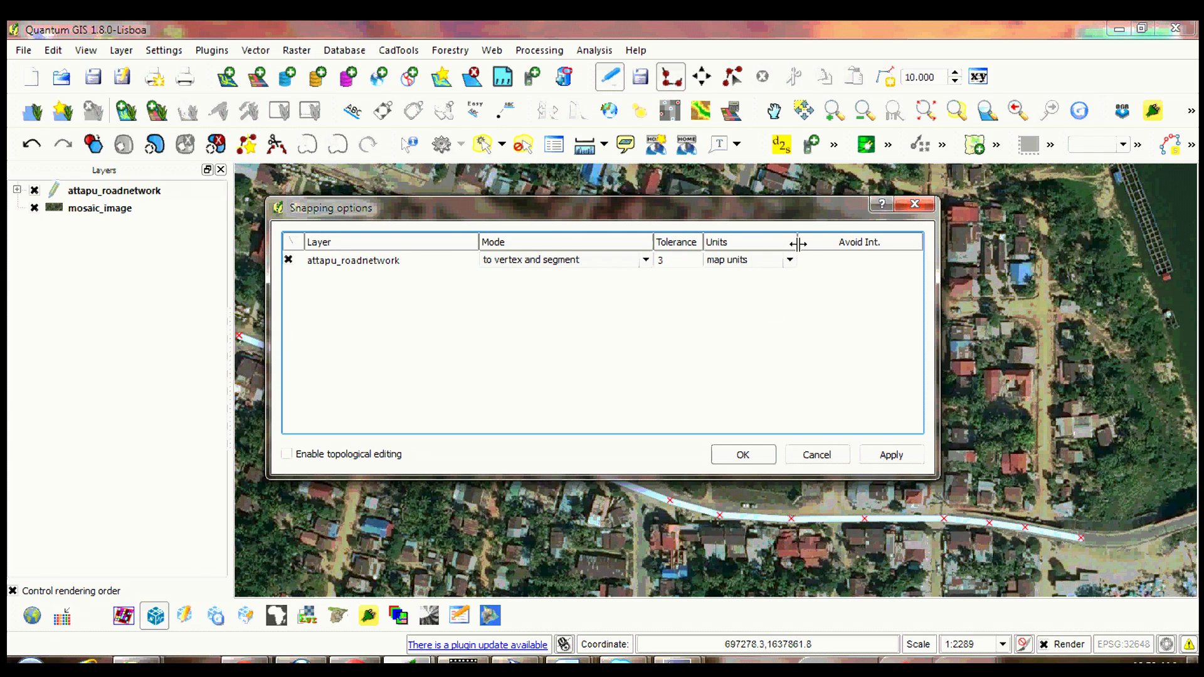
pyautogui.click(888, 454)
pyautogui.click(758, 460)
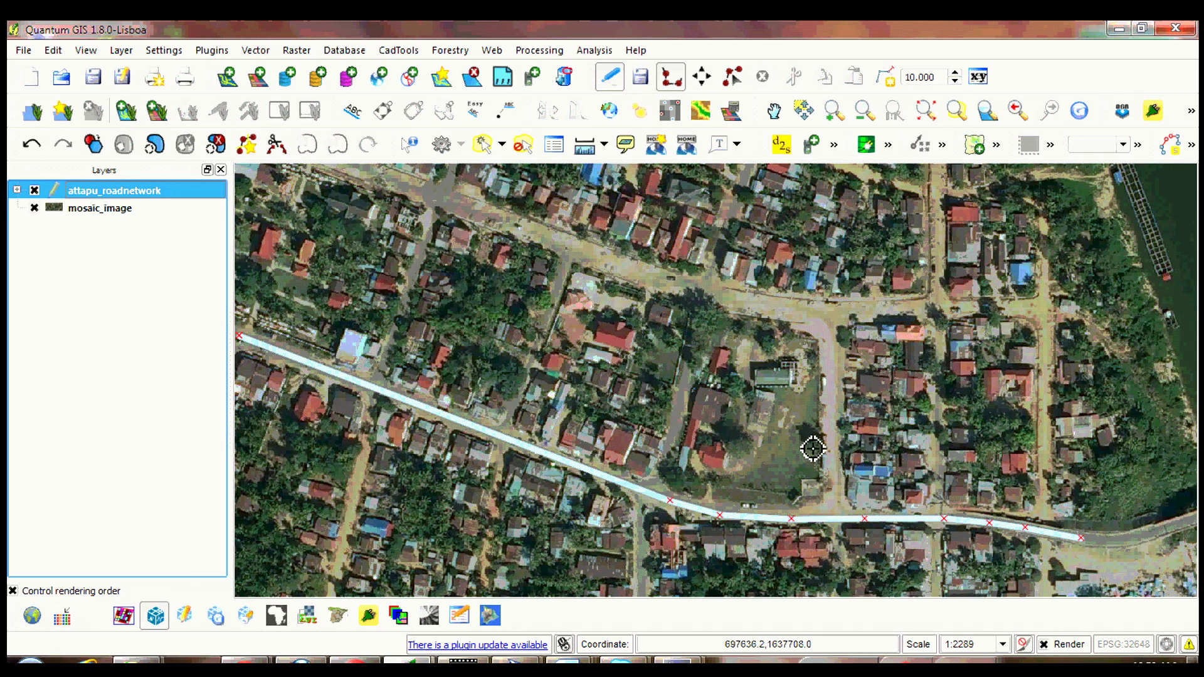
# Step: Draw three straight branch roads north from the main road, with ids 2, 3 and 4
pyautogui.click(1052, 538)
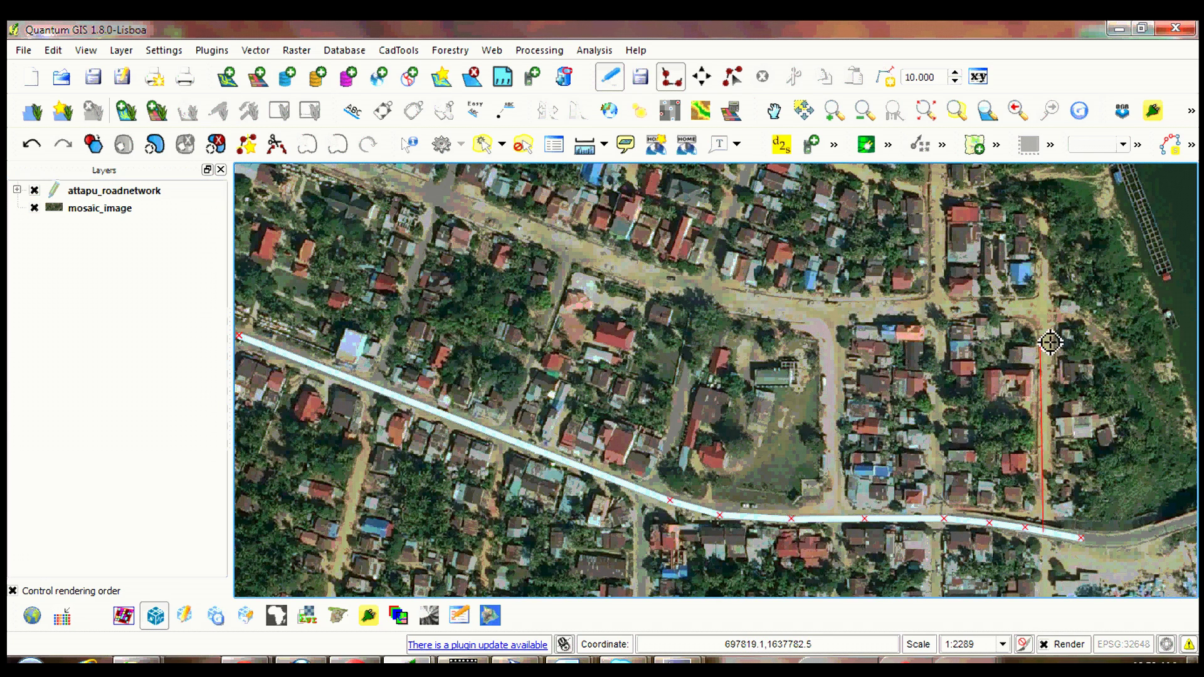
pyautogui.click(1043, 310)
pyautogui.rightClick(1043, 310)
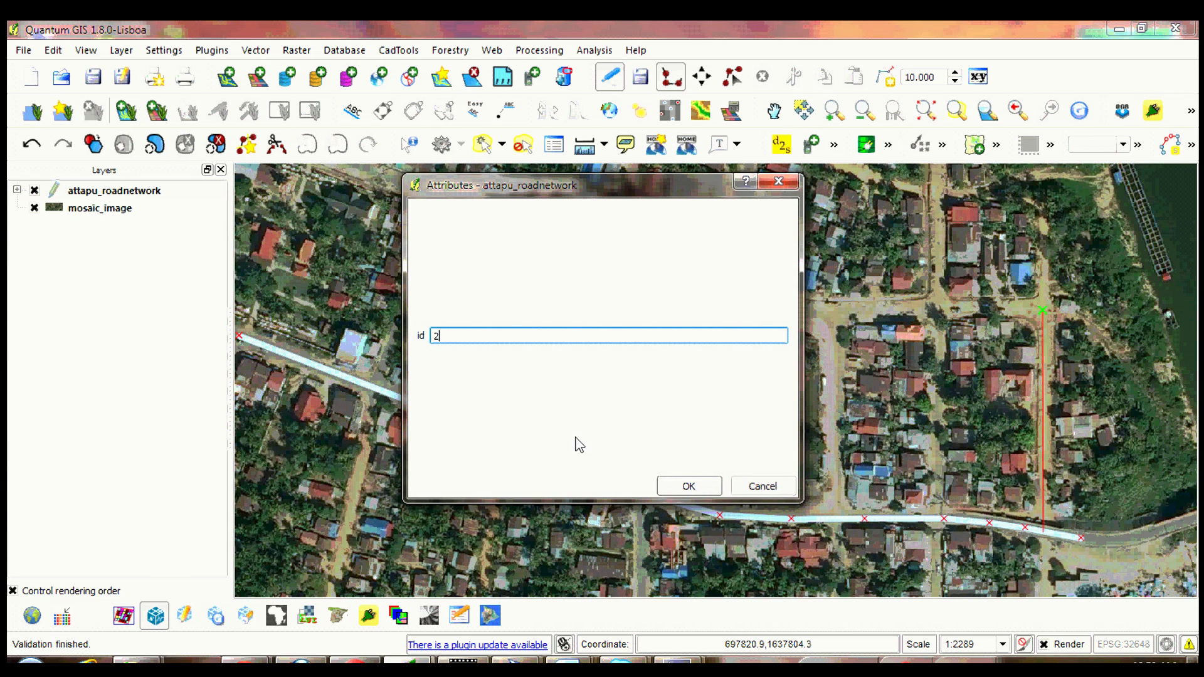
pyautogui.click(674, 486)
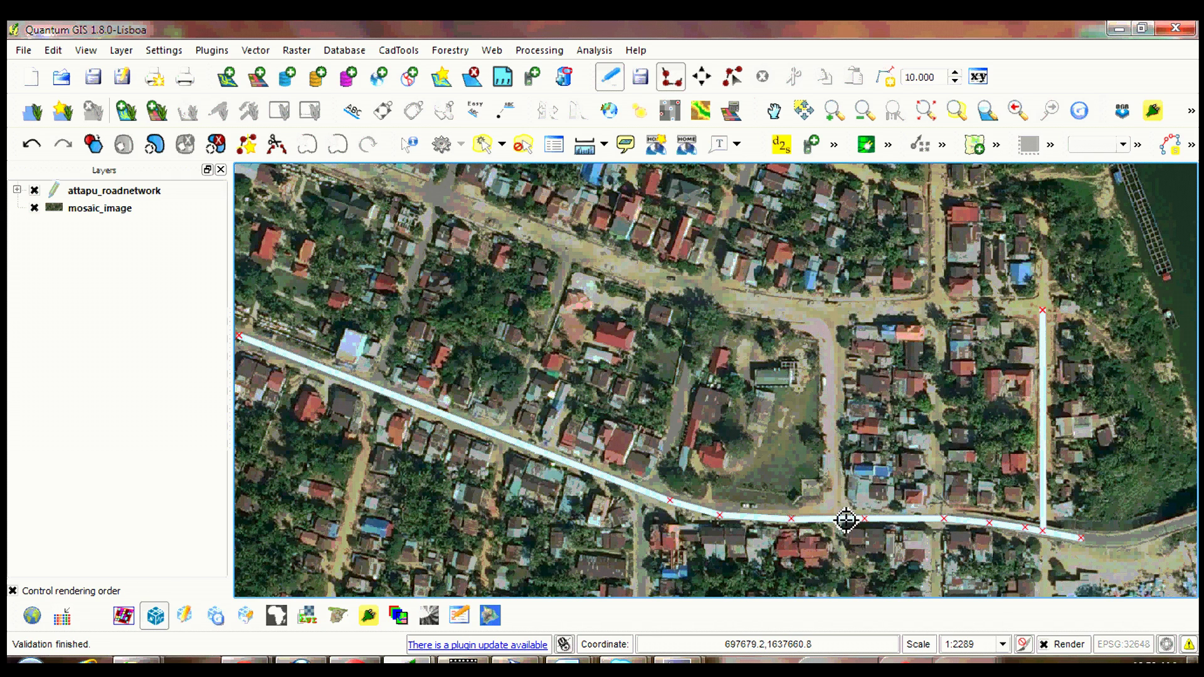
pyautogui.click(839, 518)
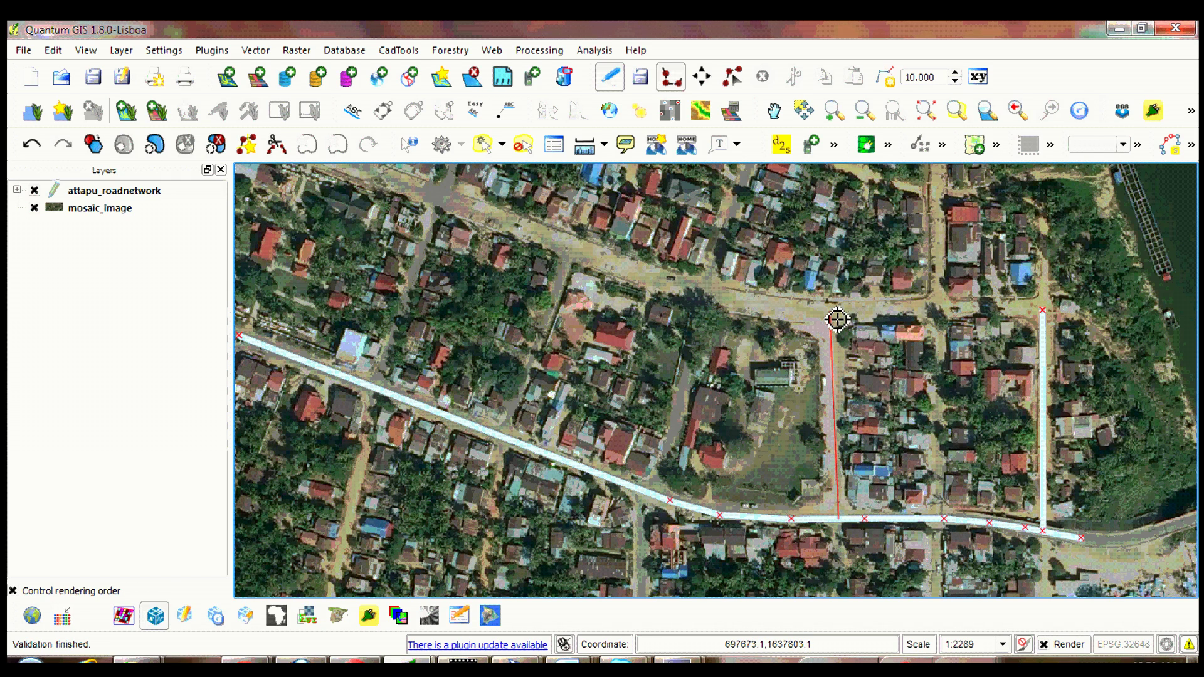
pyautogui.rightClick(838, 320)
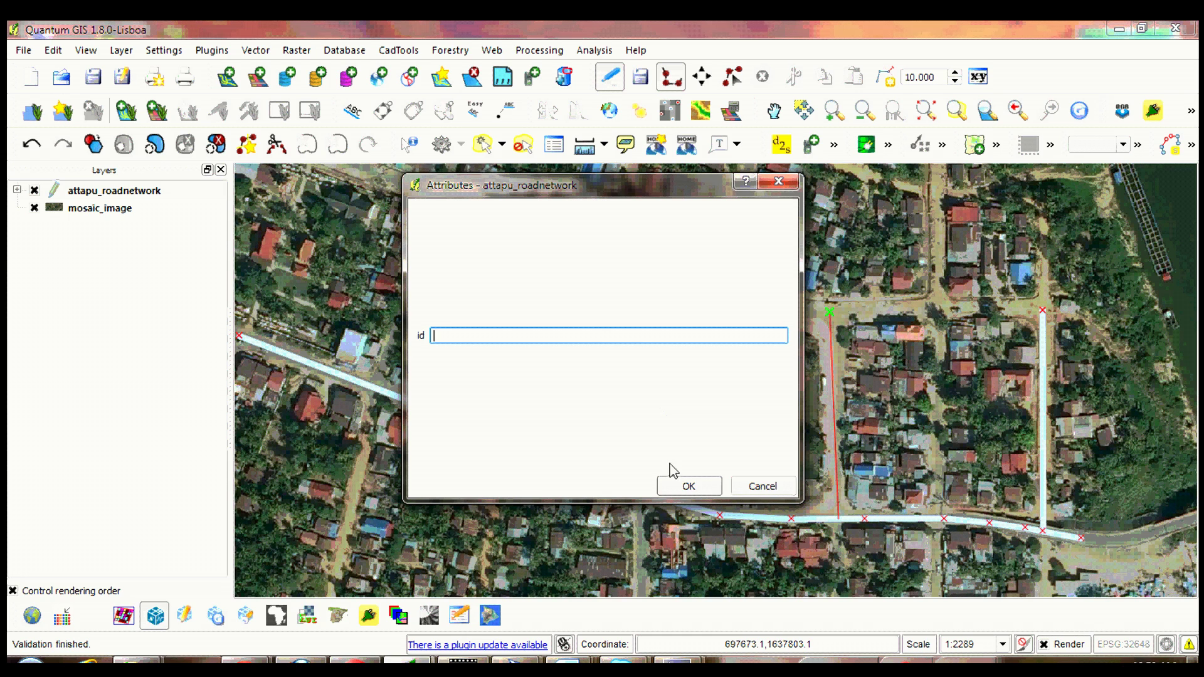
pyautogui.write('3')
pyautogui.click(689, 486)
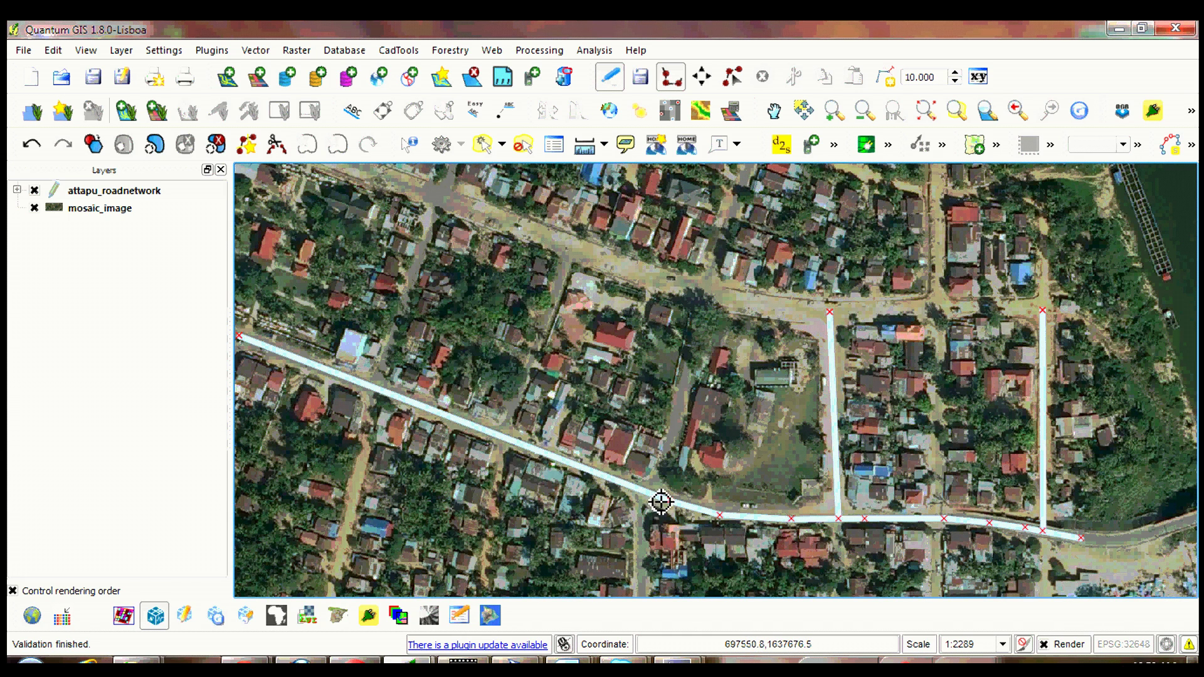
pyautogui.click(660, 501)
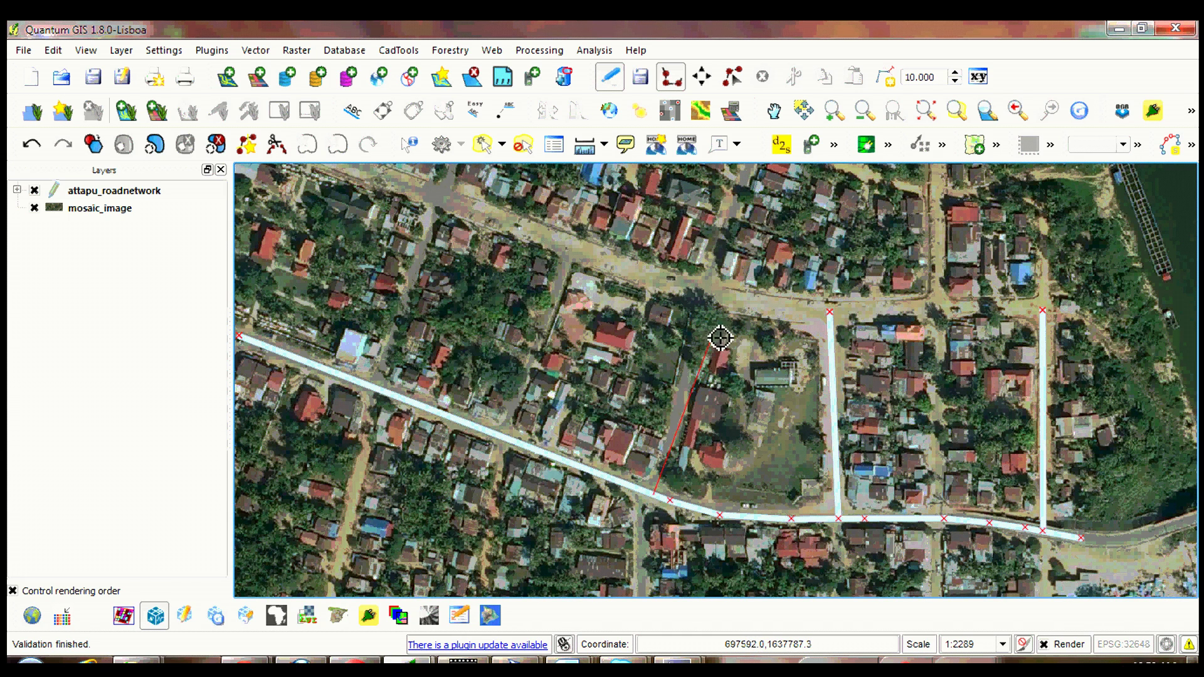
pyautogui.rightClick(713, 304)
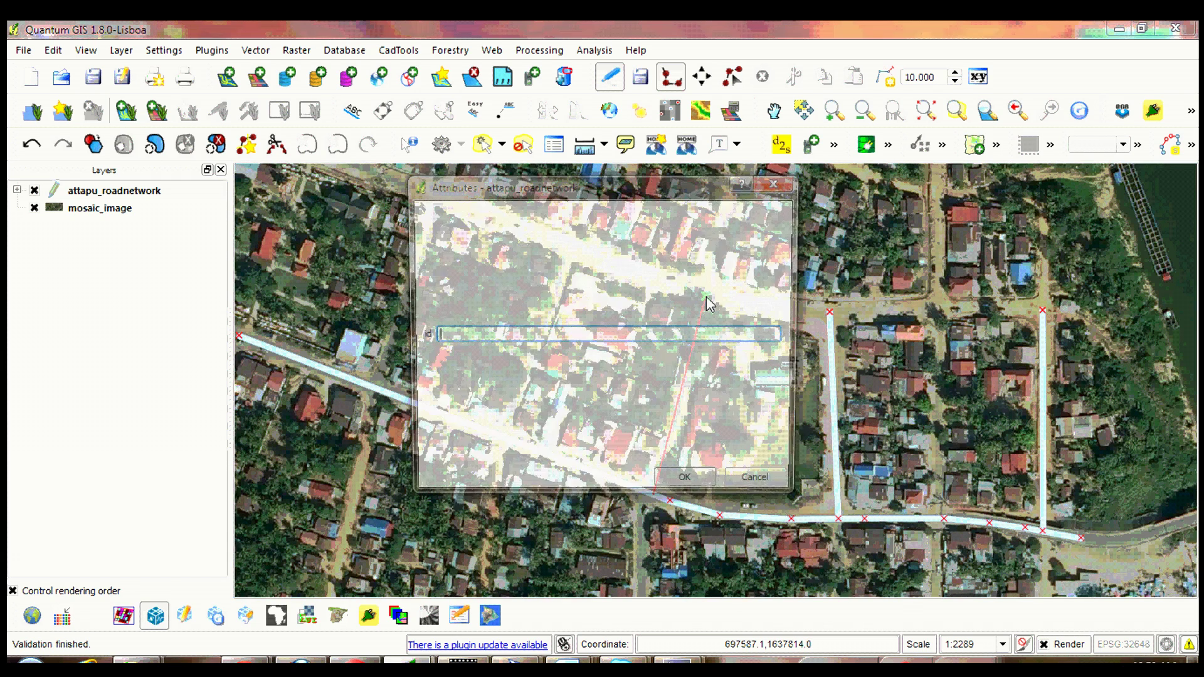
pyautogui.write('4')
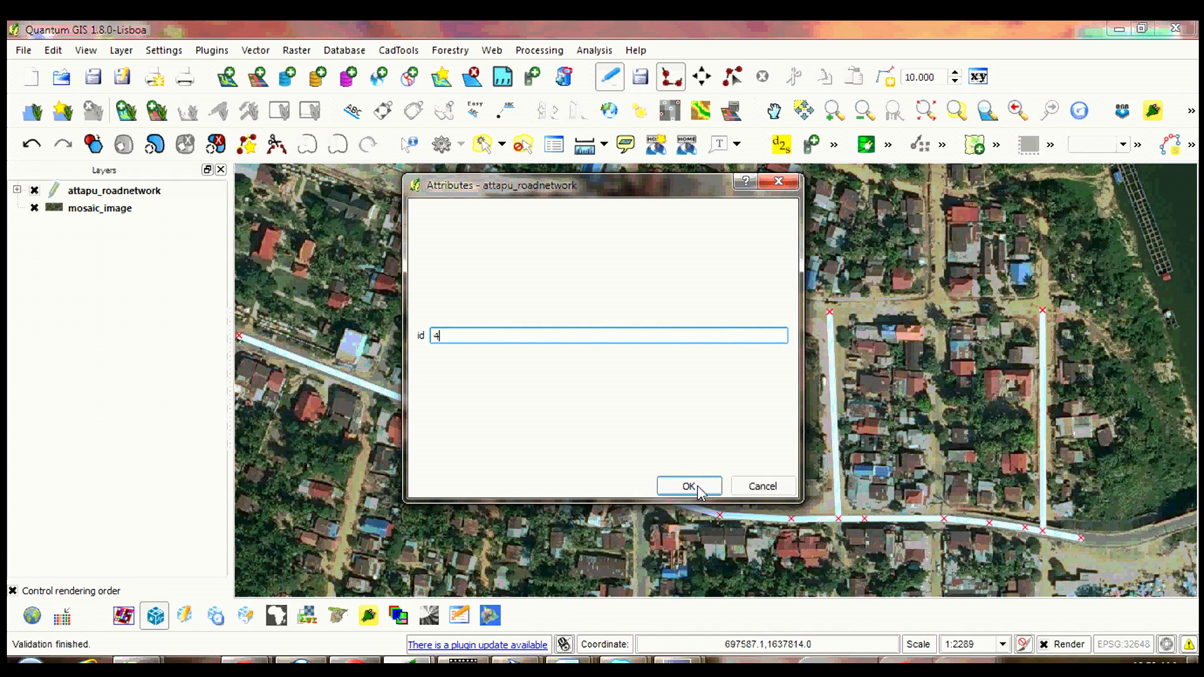
pyautogui.click(689, 486)
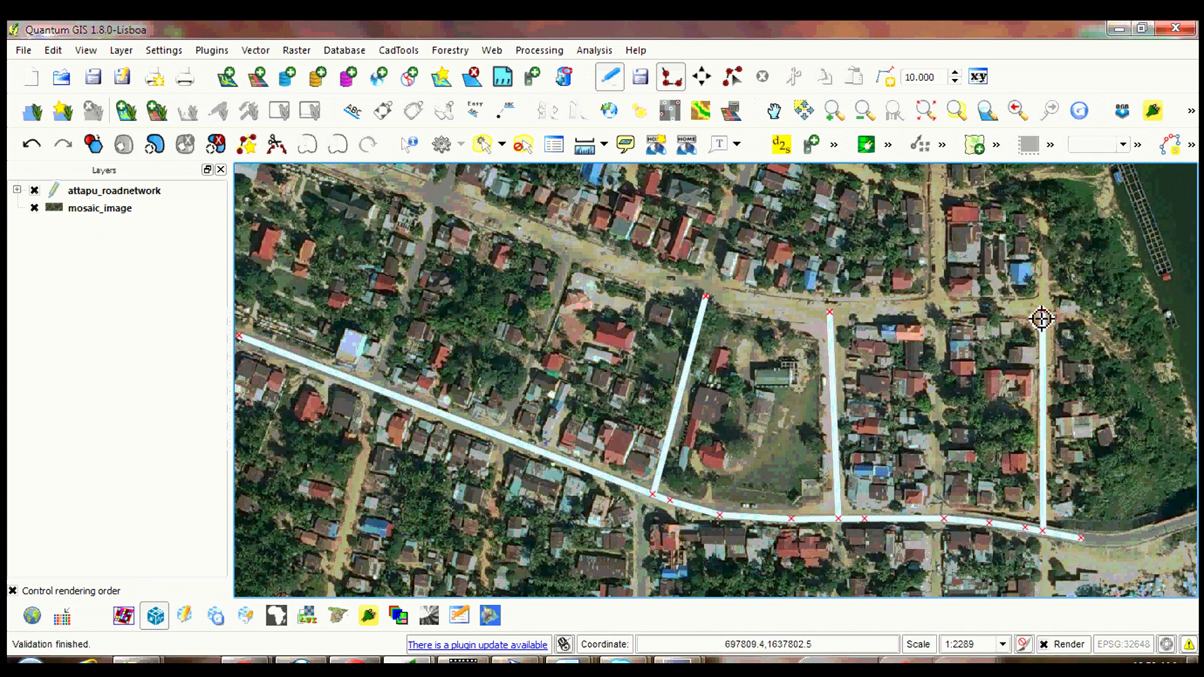
# Step: Digitize the northern road through the three branch tops to the northwest edge as id 5
pyautogui.click(1048, 315)
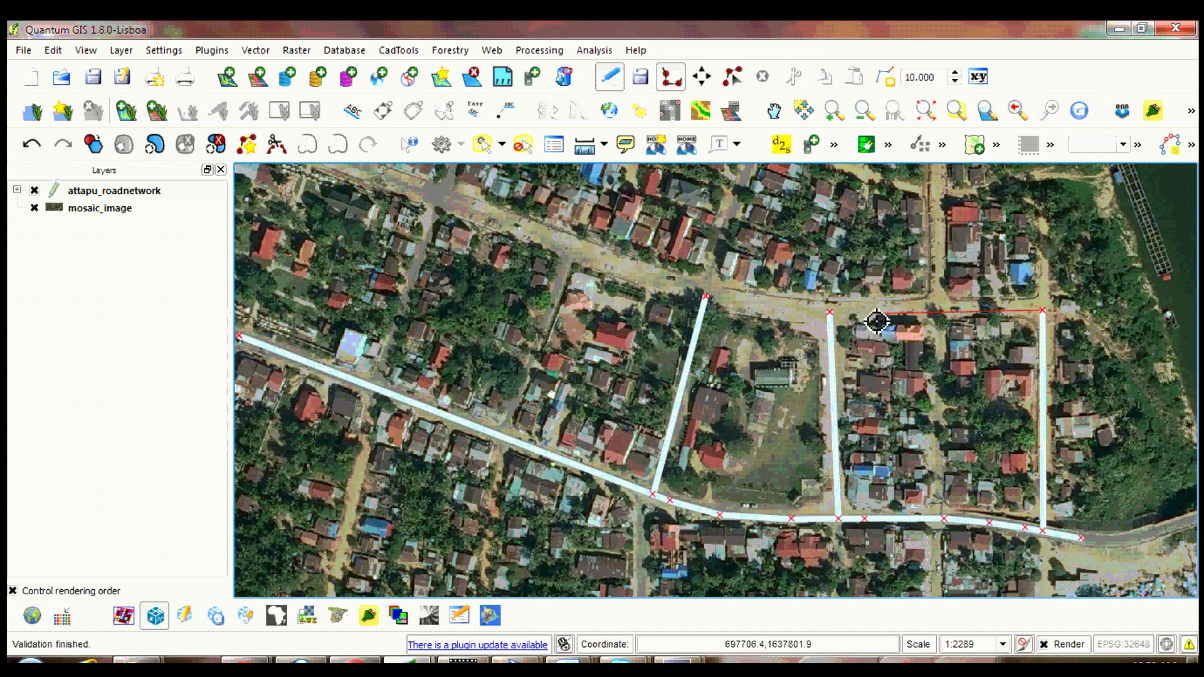
pyautogui.click(838, 317)
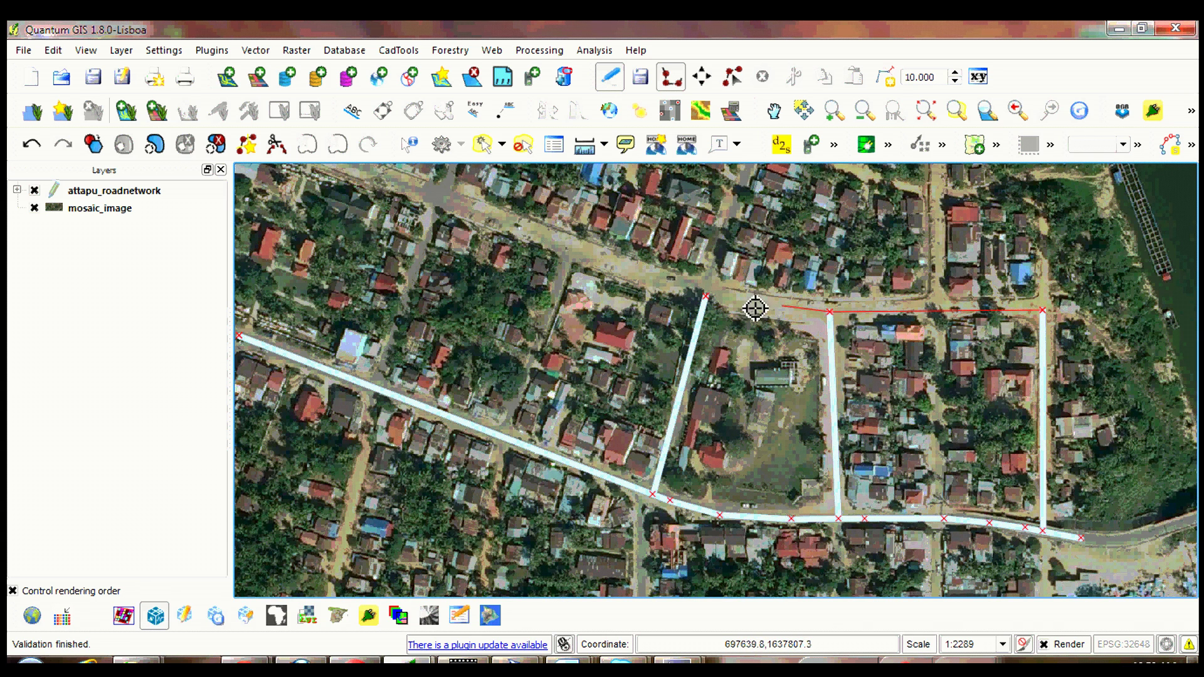
pyautogui.click(709, 297)
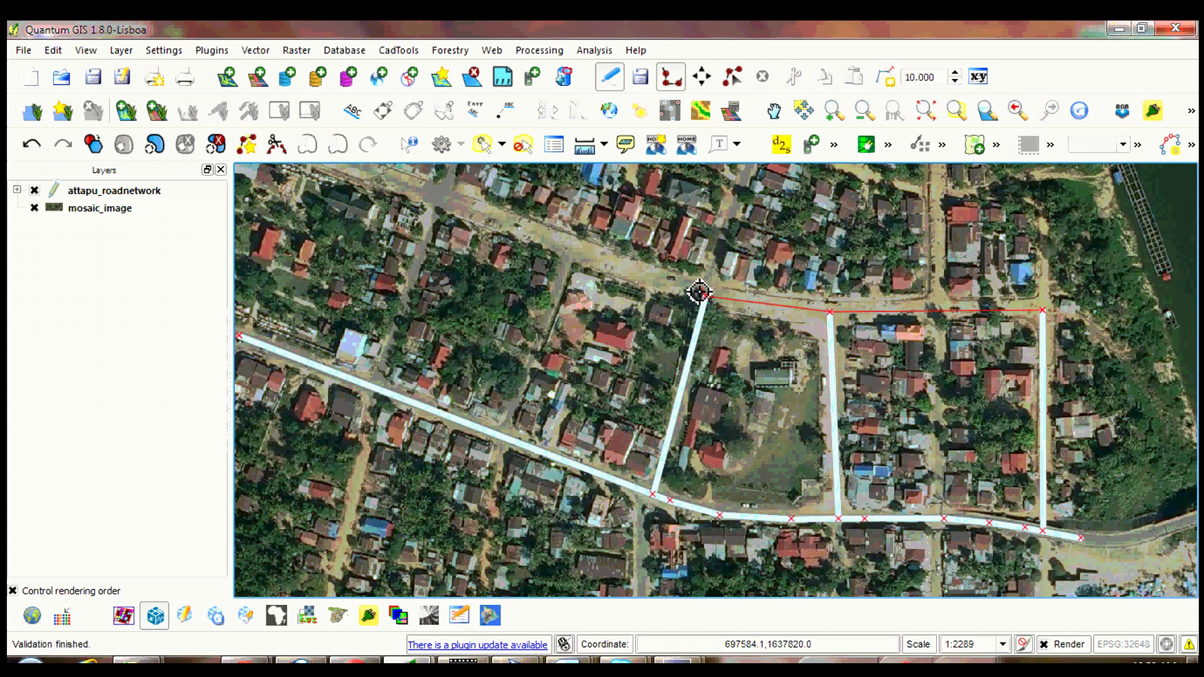
pyautogui.rightClick(366, 175)
pyautogui.write('5')
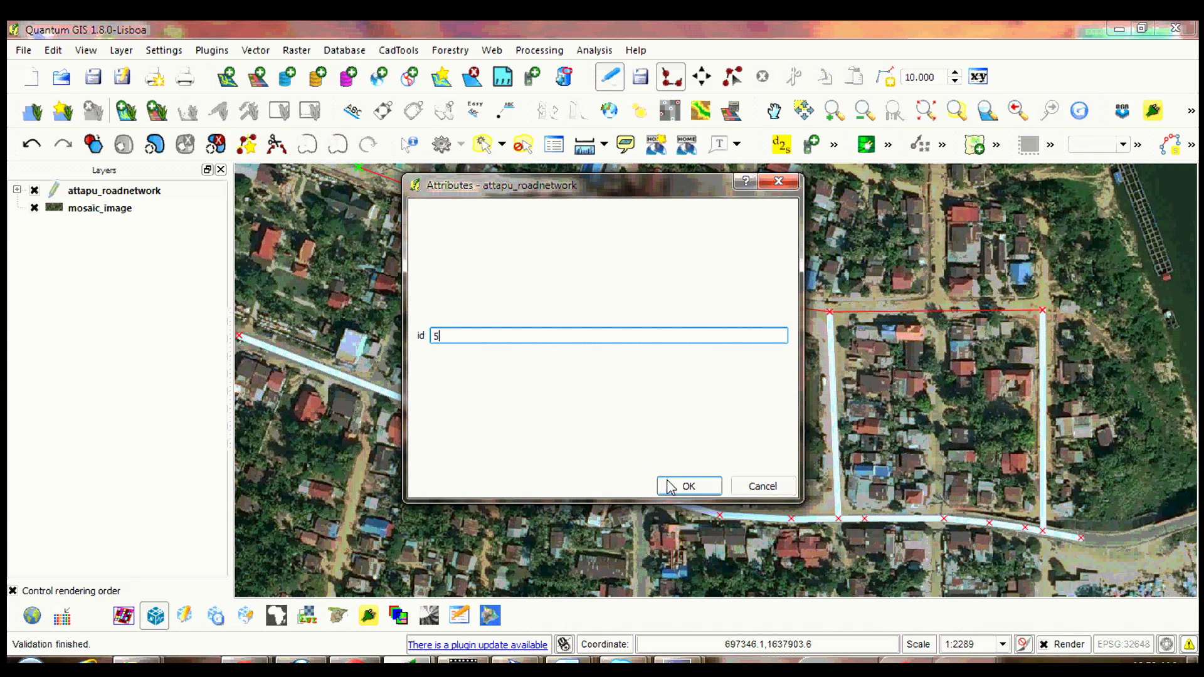
pyautogui.click(688, 487)
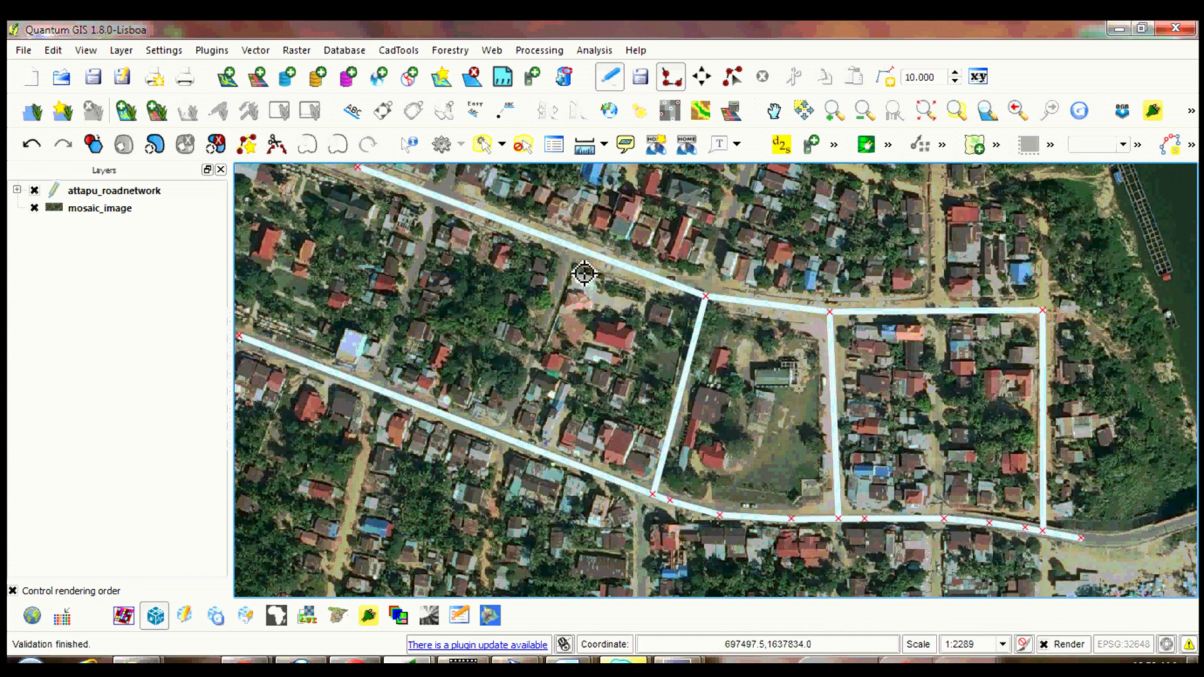
# Step: Add another straight branch linking the main road to the northern road
pyautogui.click(512, 444)
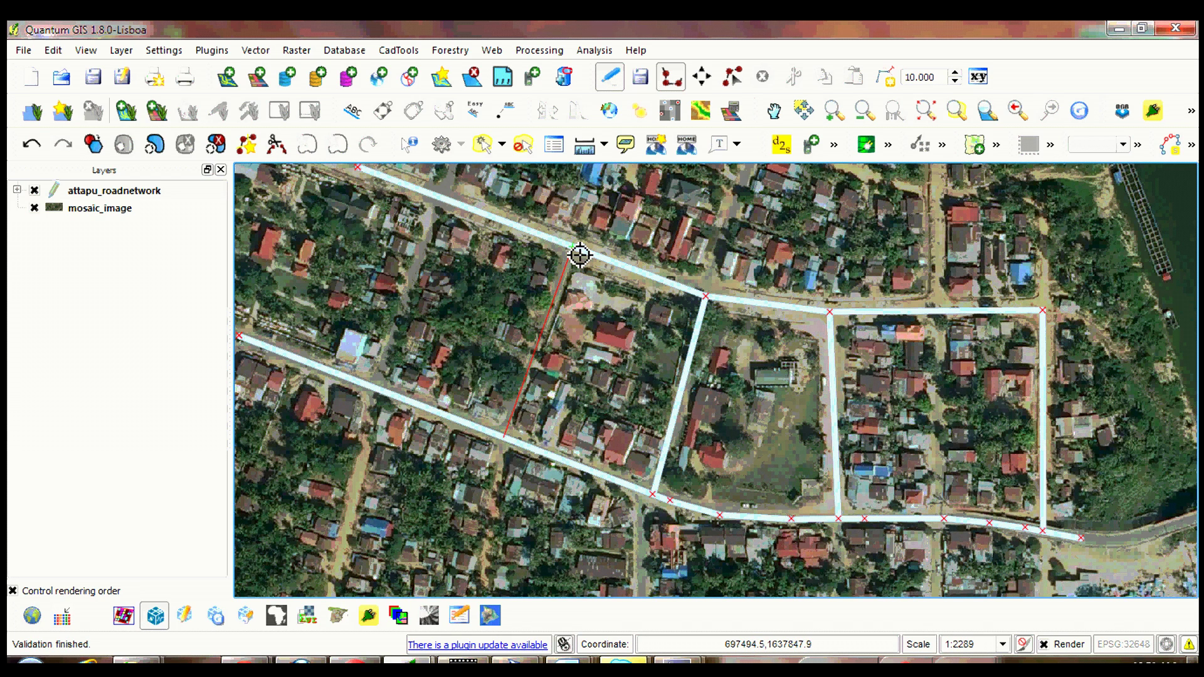
pyautogui.click(580, 255)
pyautogui.rightClick(580, 255)
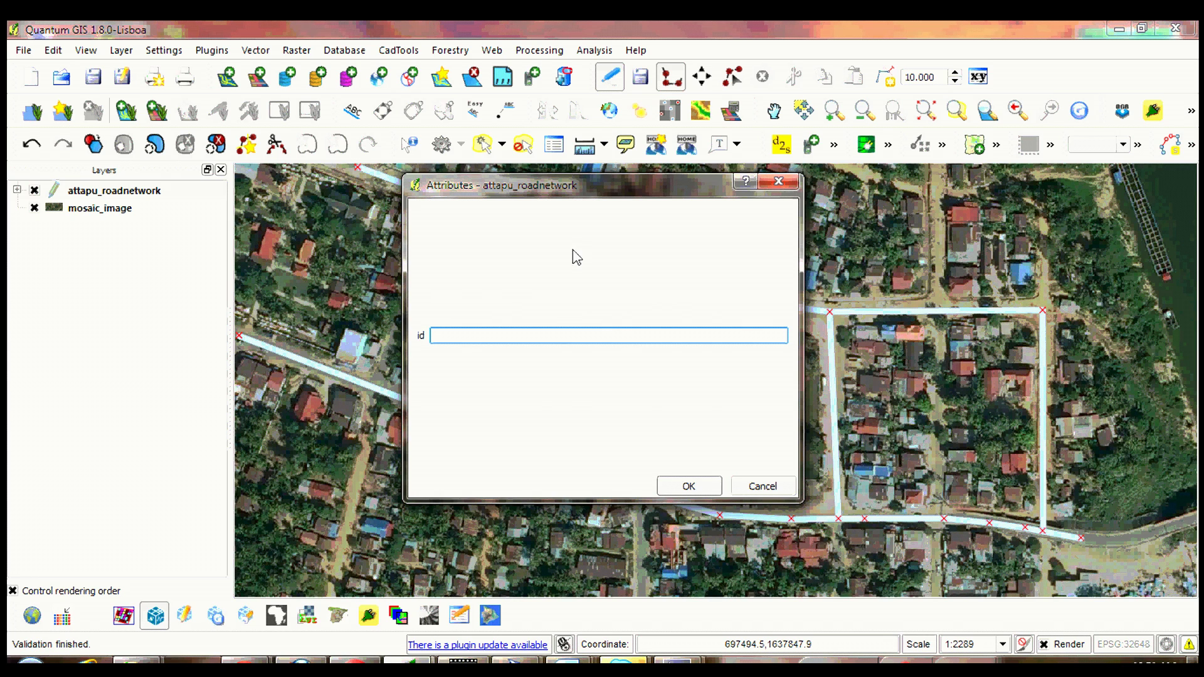
pyautogui.click(675, 482)
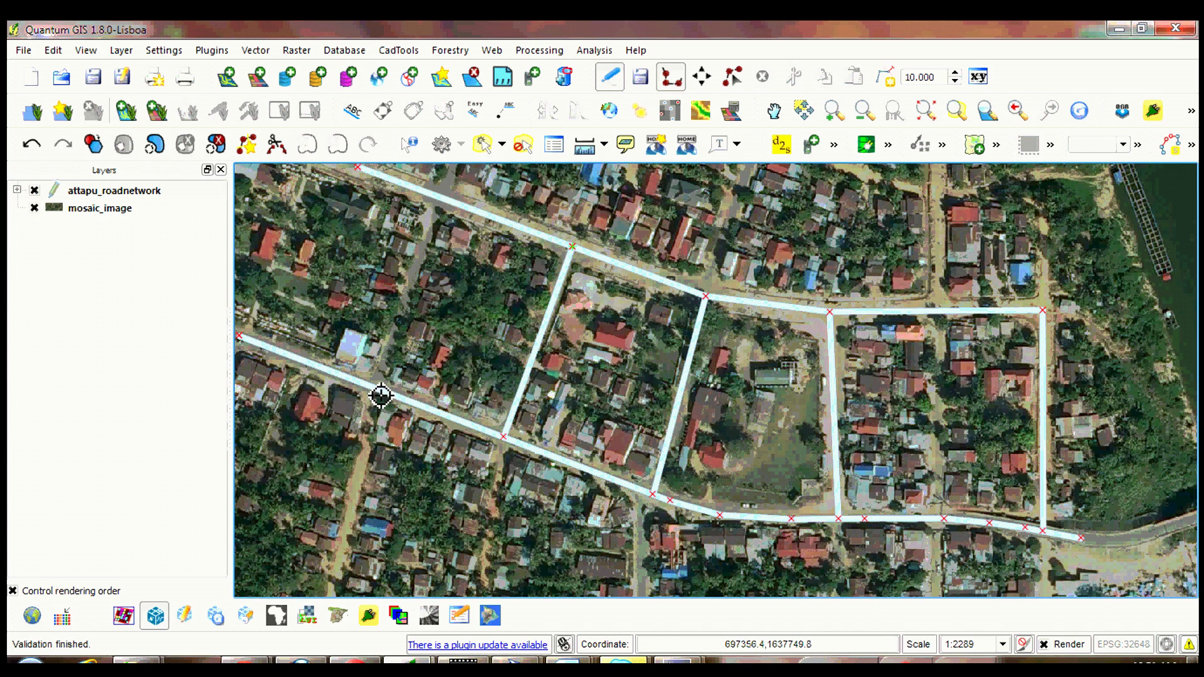
pyautogui.click(381, 396)
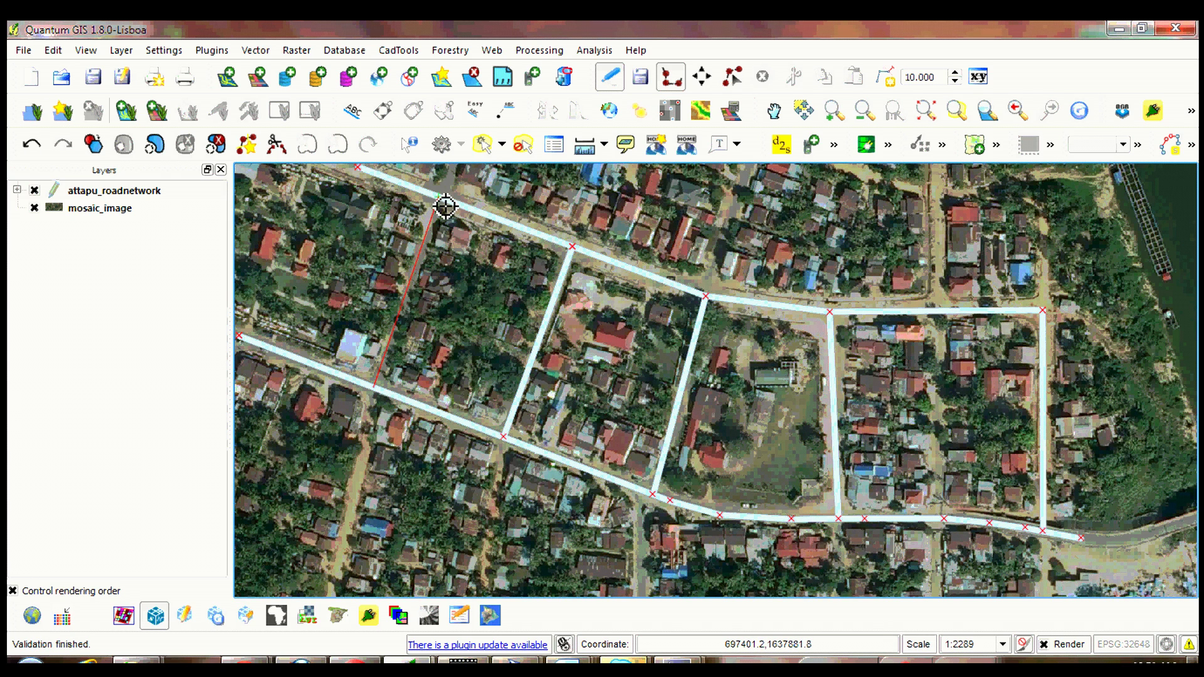